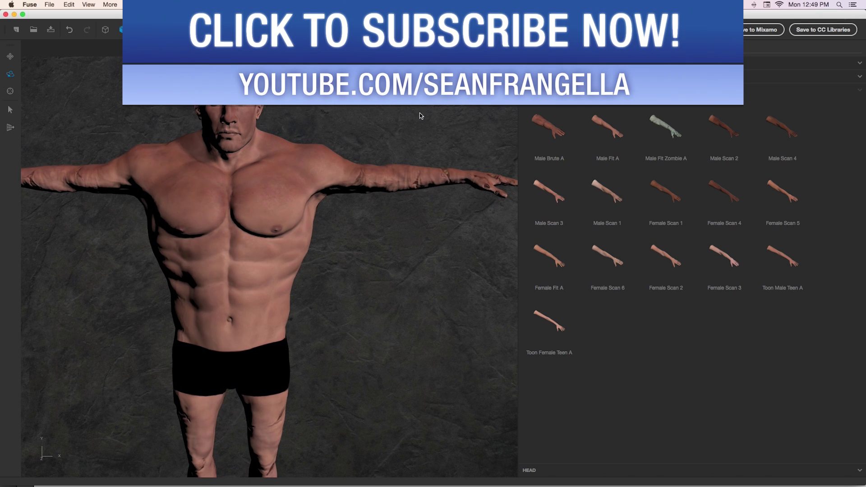
- Inspect the full character model from several angles
left_click_drag(415, 112, 354, 116)
left_click(10, 56)
left_click_drag(76, 73, 91, 90)
left_click(10, 73)
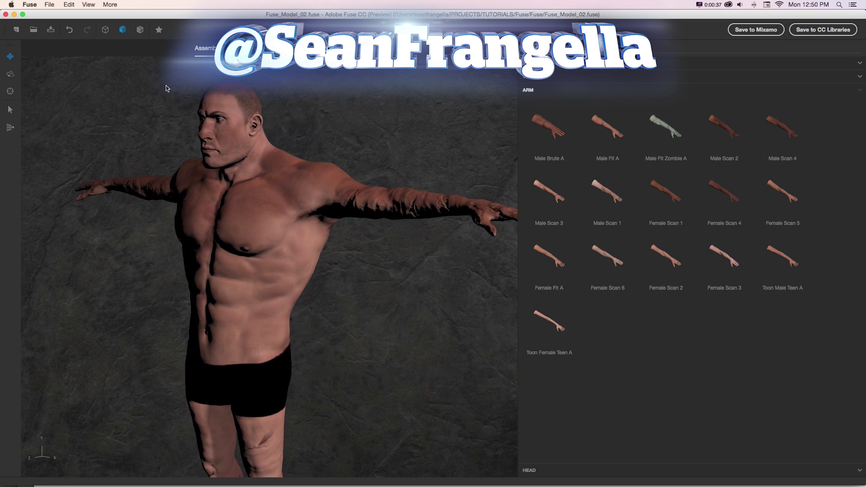
left_click_drag(285, 105, 336, 97)
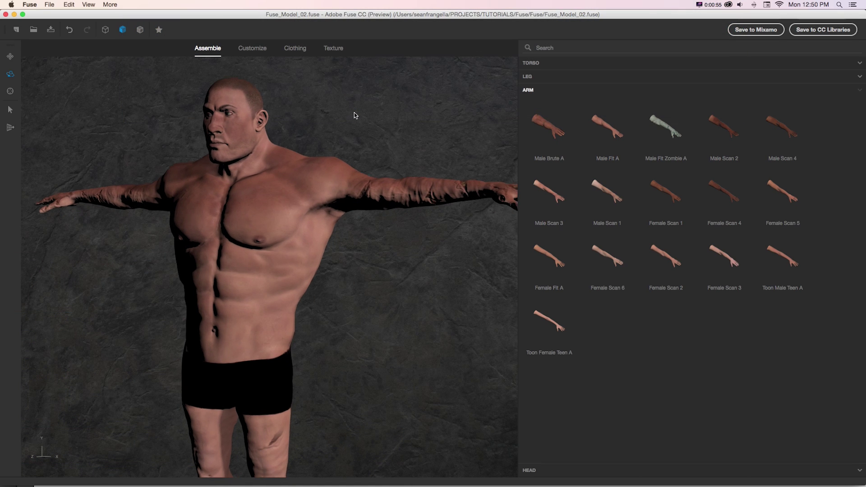
left_click_drag(354, 113, 299, 97)
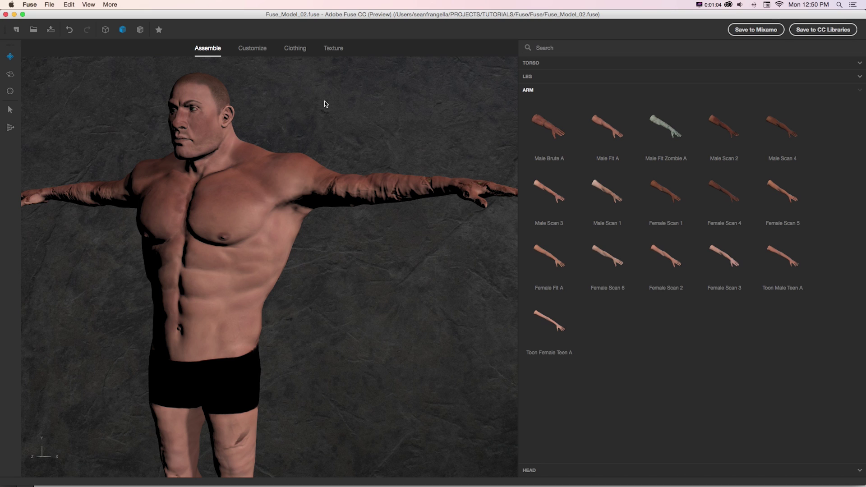
- Select the character's head part directly on the model
left_click(10, 110)
left_click(11, 58)
left_click_drag(108, 88, 112, 151)
scroll(133, 148, "up", 5)
left_click(11, 110)
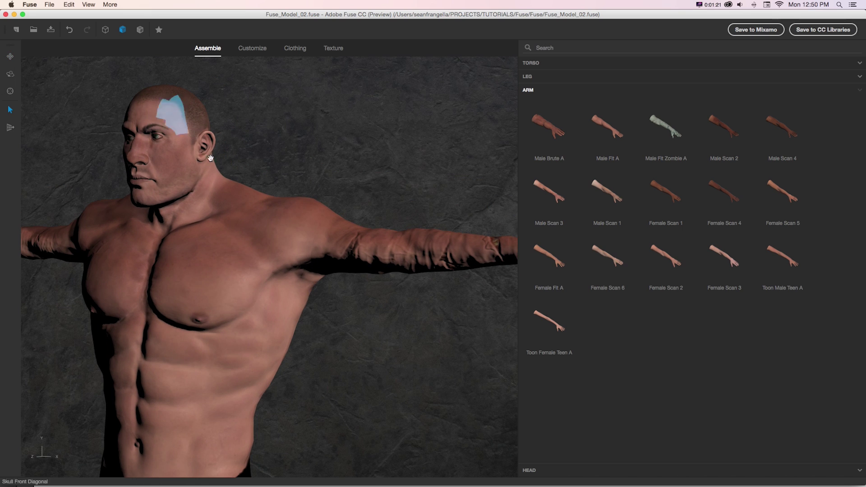
left_click(174, 119)
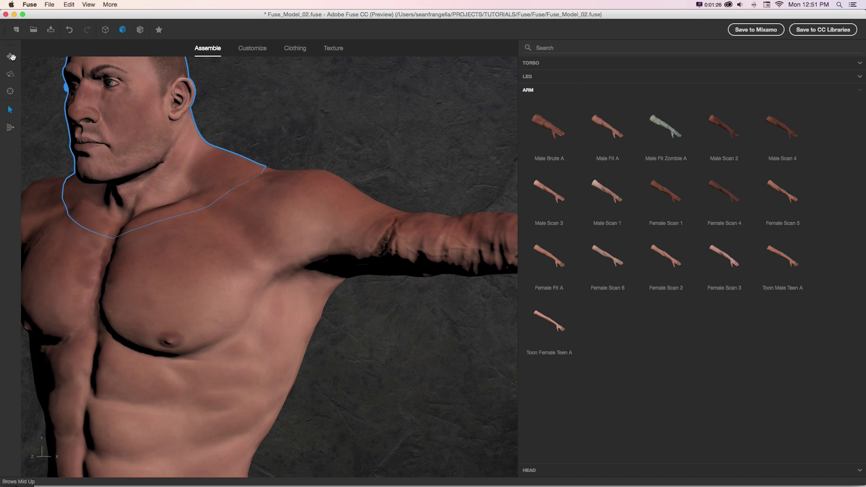
- Examine the head's editable regions, such as skull top, lower eyelids, lower ears and brows, from several angles
left_click(11, 57)
left_click_drag(333, 126, 361, 200)
left_click(10, 110)
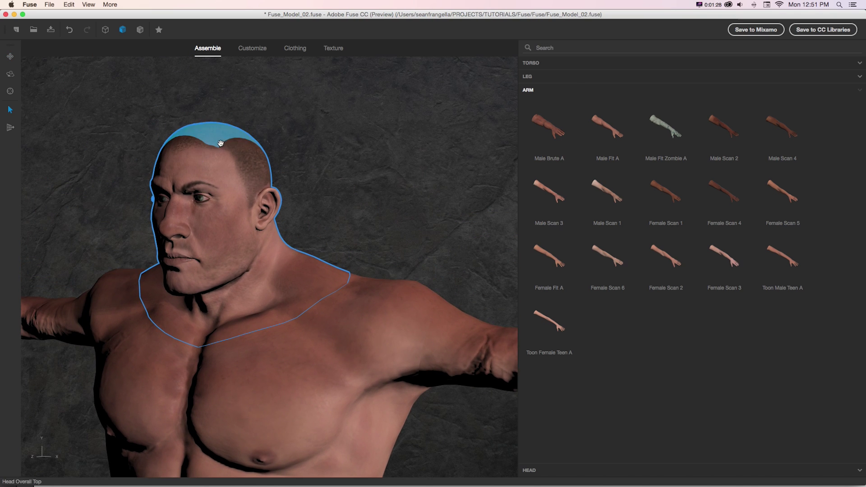
scroll(220, 142, "up", 1)
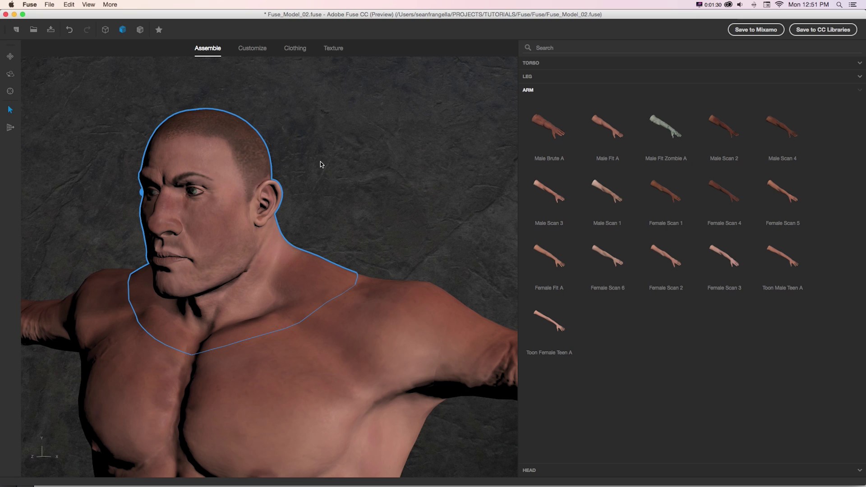
left_click_drag(316, 166, 94, 131)
left_click(11, 110)
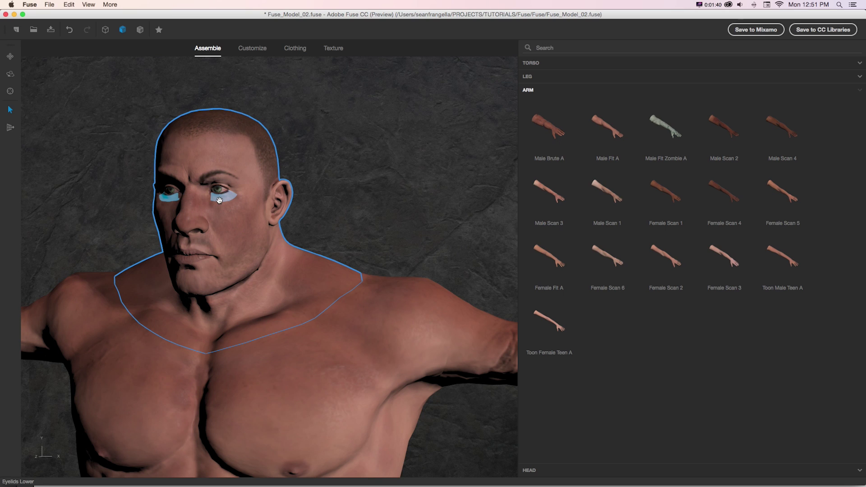
scroll(219, 200, "up", 5)
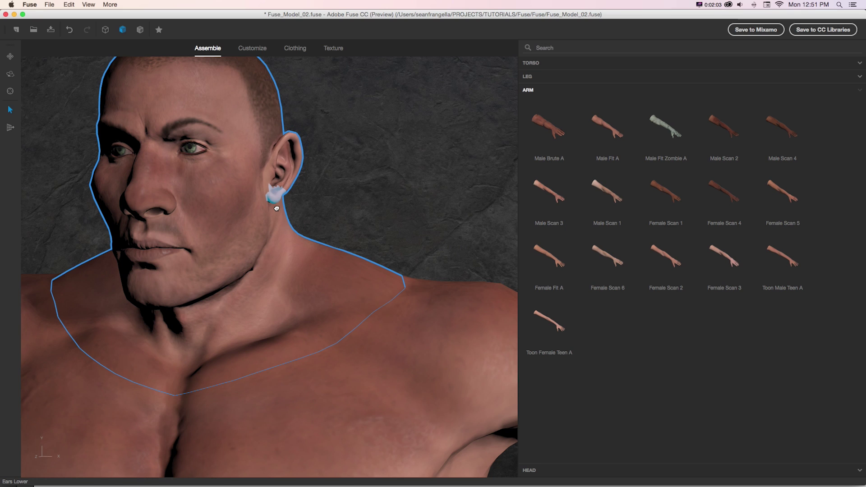
scroll(327, 196, "down", 3)
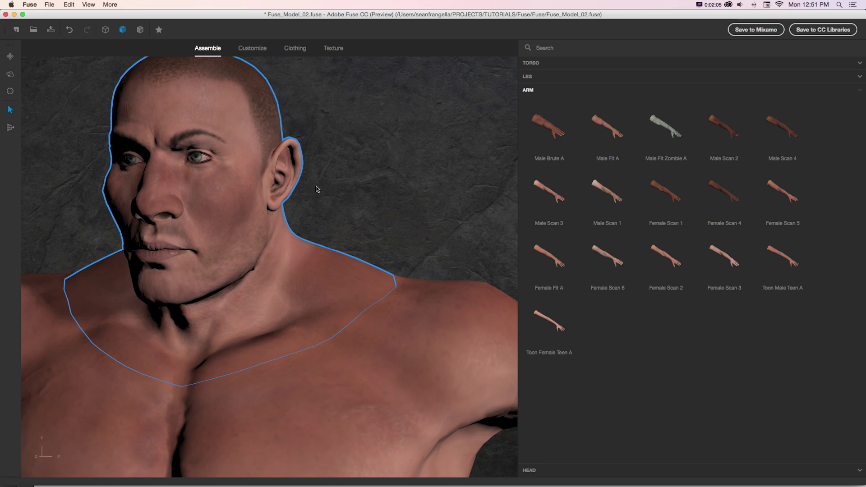
left_click(10, 74)
left_click_drag(325, 172, 312, 188)
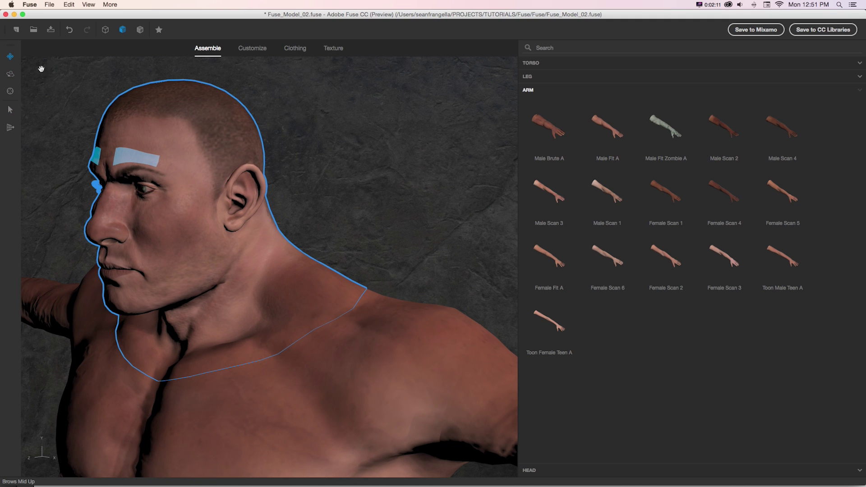
right_click_drag(41, 68, 137, 92)
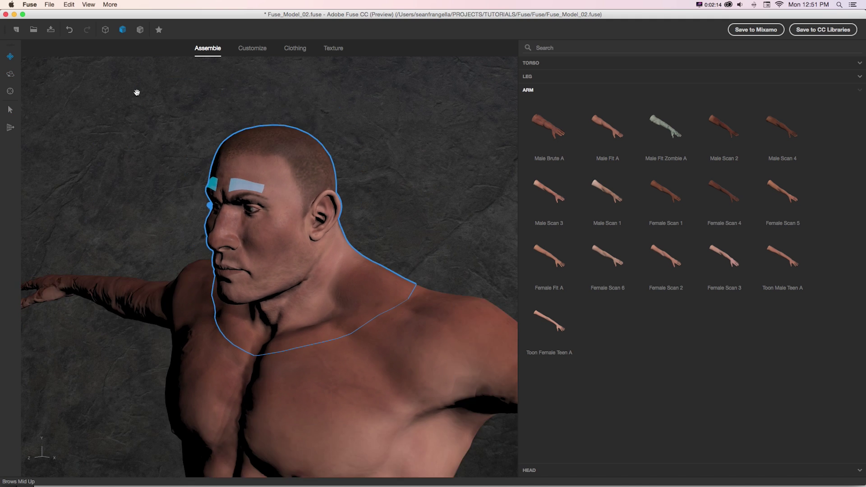
- Display the wireframe over the shaded model and reshape the front of the skull directly on the head
left_click(139, 30)
scroll(257, 155, "up", 5)
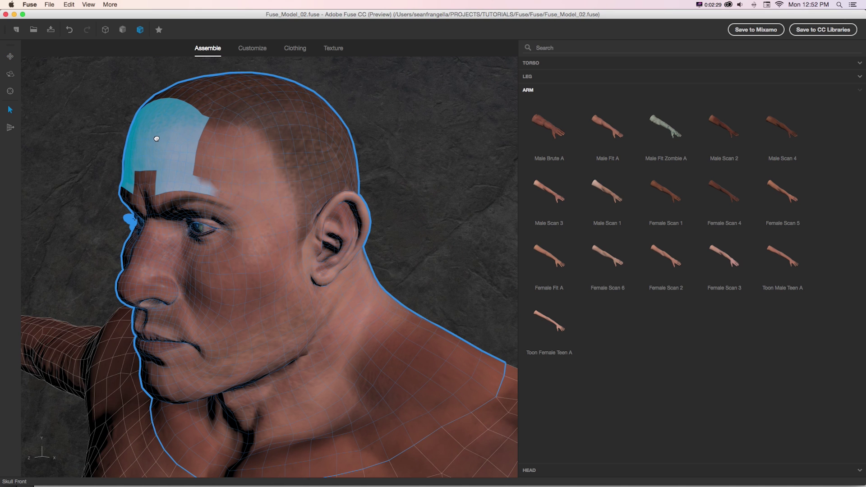
left_click_drag(162, 133, 277, 150)
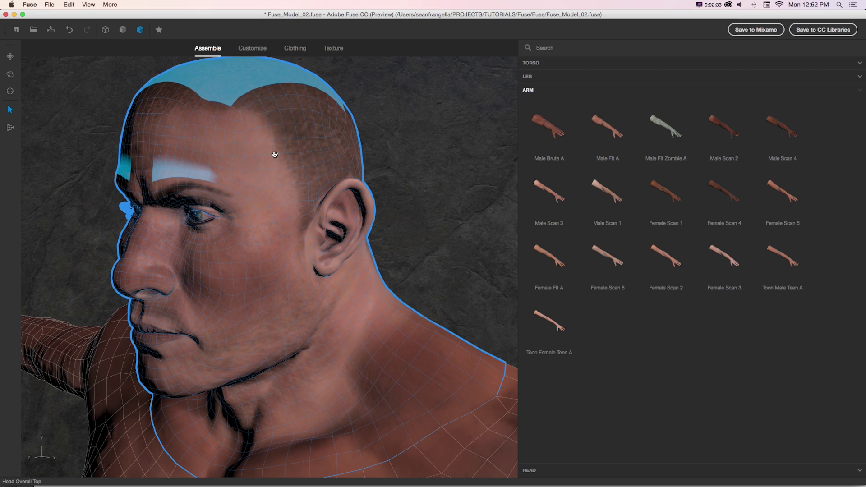
- Reshape the character's ears directly on the head, starting with the Ears Upper region
left_click_drag(359, 190, 360, 179)
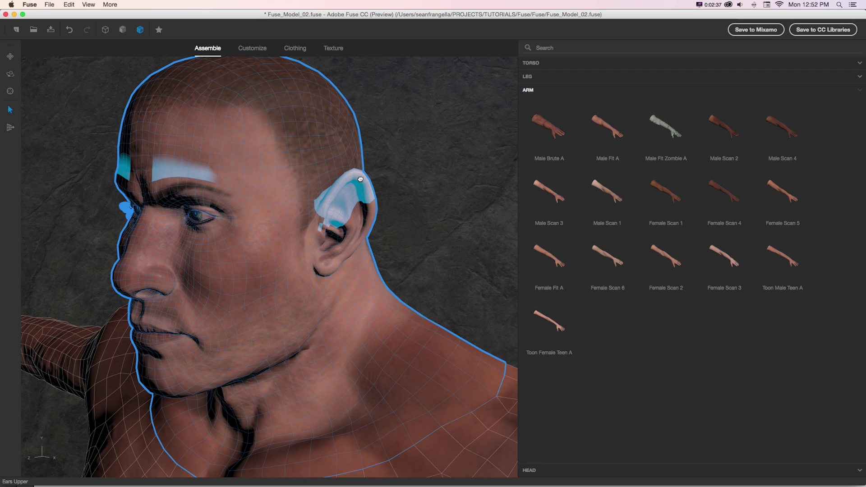
left_click_drag(363, 215, 374, 214)
left_click_drag(340, 161, 333, 167)
scroll(211, 209, "down", 10)
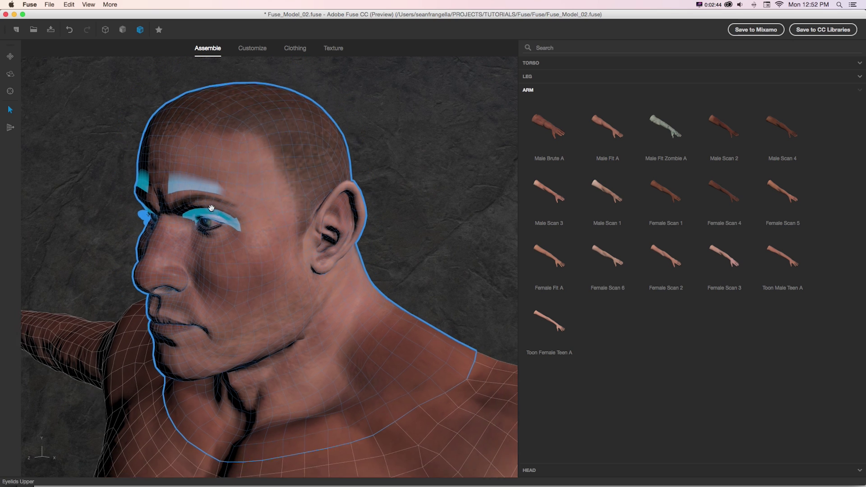
left_click_drag(140, 210, 156, 208)
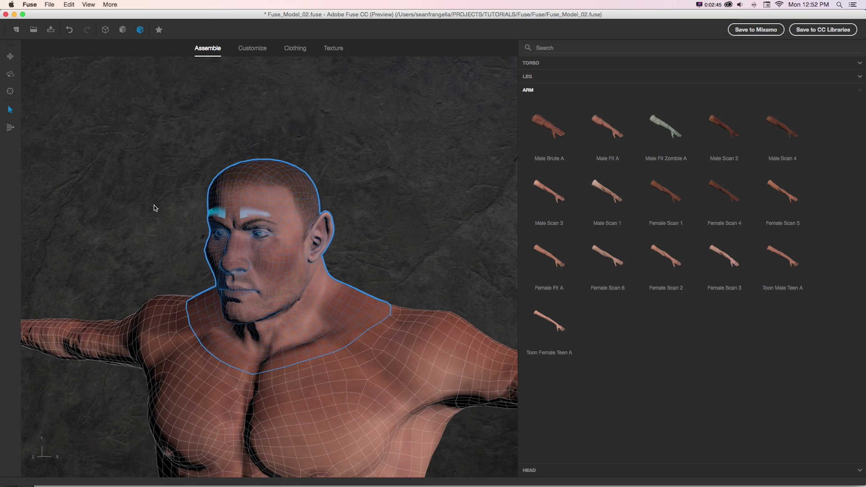
- In Customize mode, reshape the shoulders to Traps Small/Big 60 and Delts Small/Big -33
left_click(251, 50)
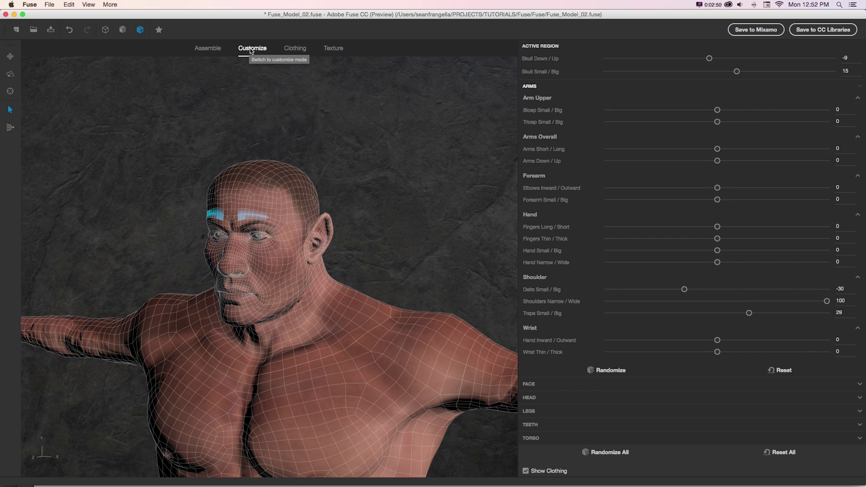
left_click(345, 310)
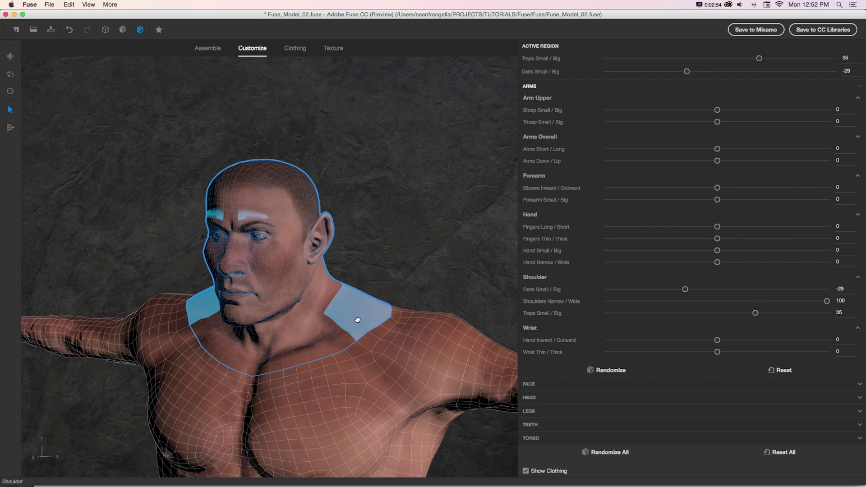
left_click_drag(357, 320, 359, 314)
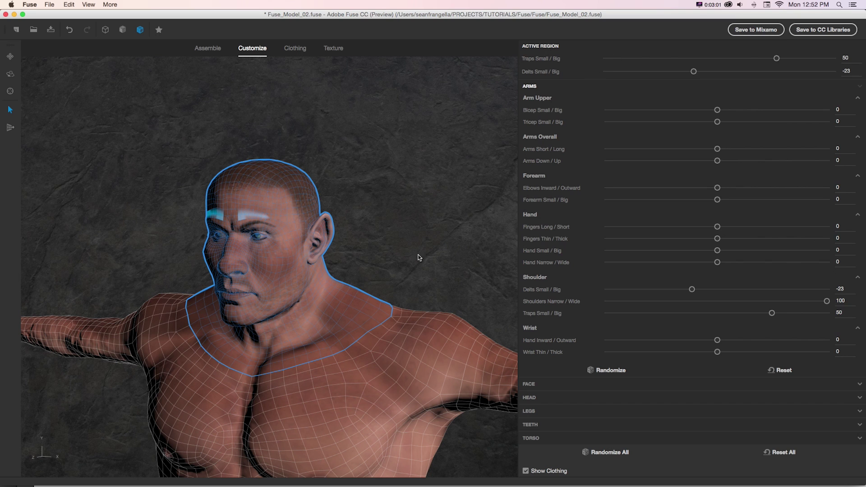
left_click_drag(358, 309, 362, 334)
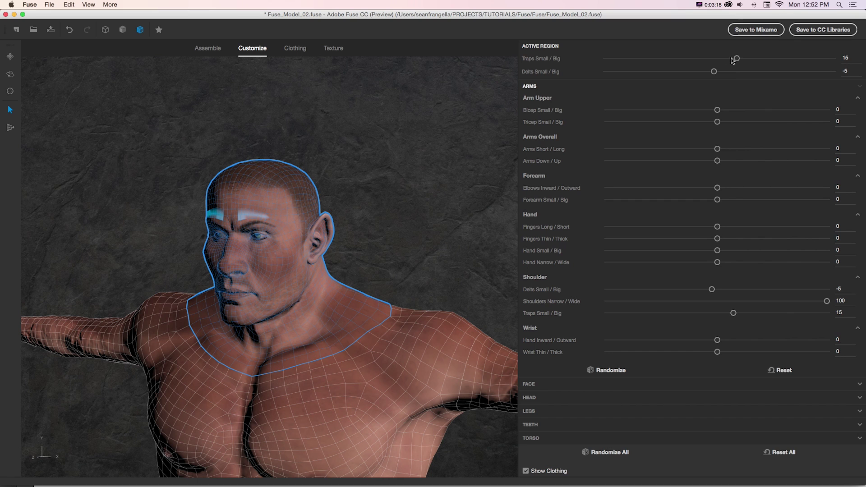
left_click_drag(367, 299, 445, 307)
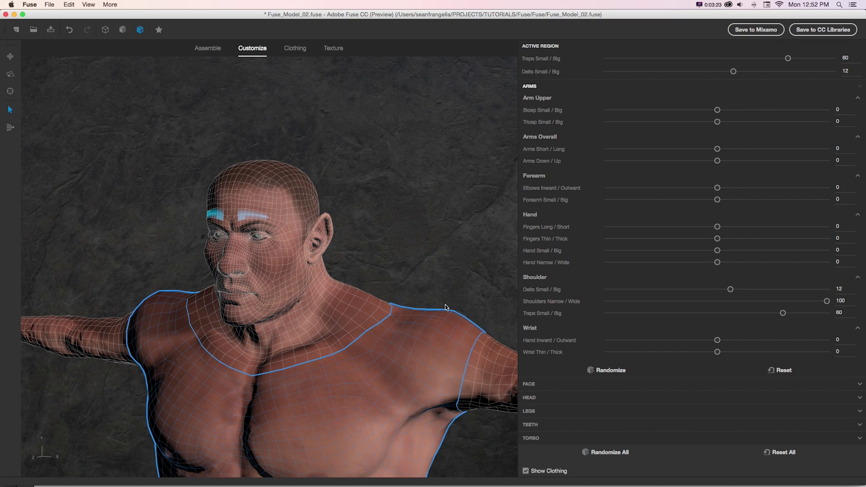
left_click_drag(731, 72, 685, 76)
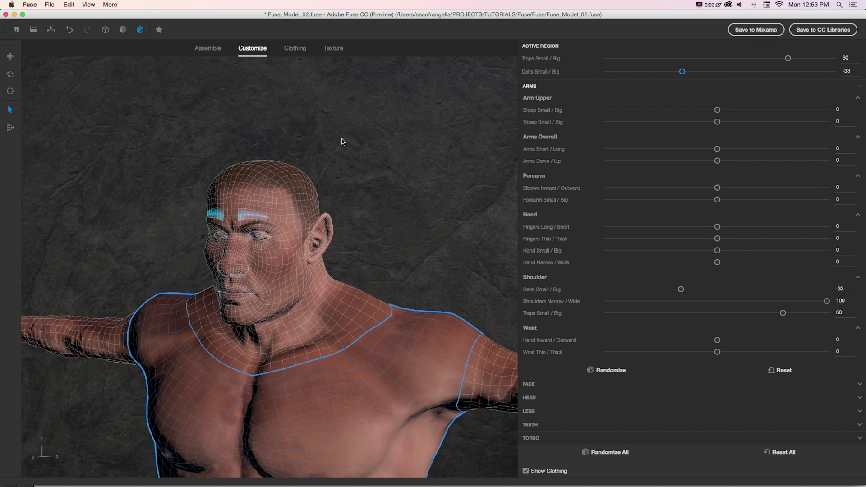
- Hide the wireframe and reshape the arms to Bicep 44, Tricep 62, Elbows 24, Hand Small/Big 16, Hand Narrow/Wide 54 and Wrist Thin/Thick 89
scroll(343, 140, "down", 5)
left_click_drag(388, 215, 197, 168)
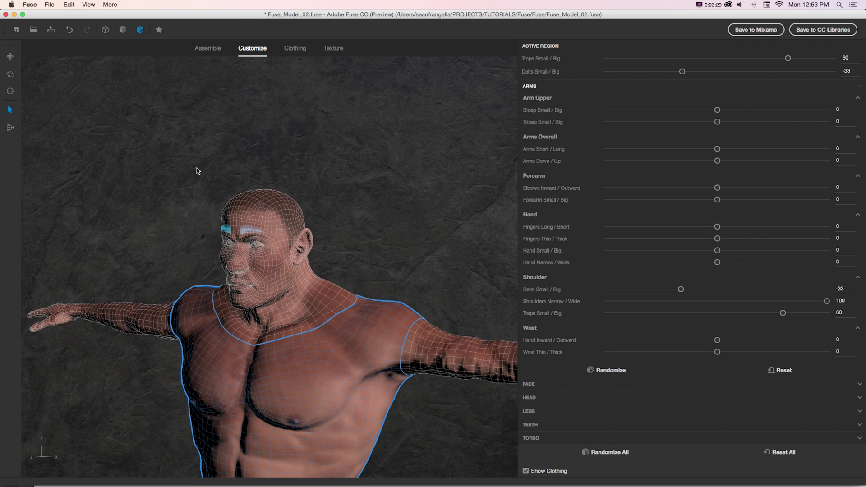
middle_click_drag(385, 220, 280, 122)
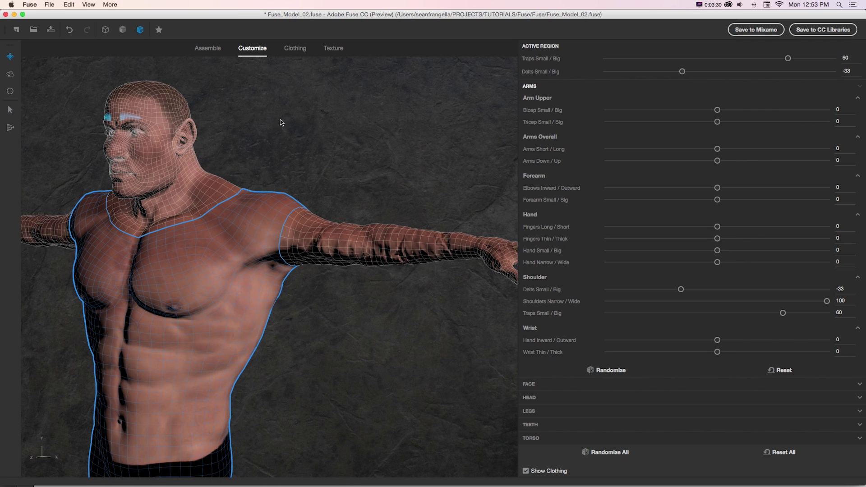
left_click(138, 30)
left_click_drag(322, 239, 443, 274)
scroll(389, 237, "down", 3)
middle_click_drag(443, 274, 367, 301)
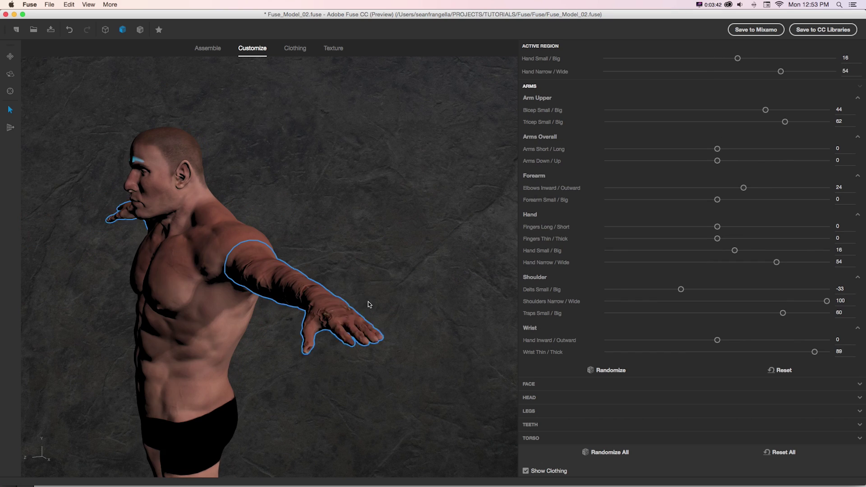
scroll(343, 334, "down", 3)
scroll(332, 355, "up", 5)
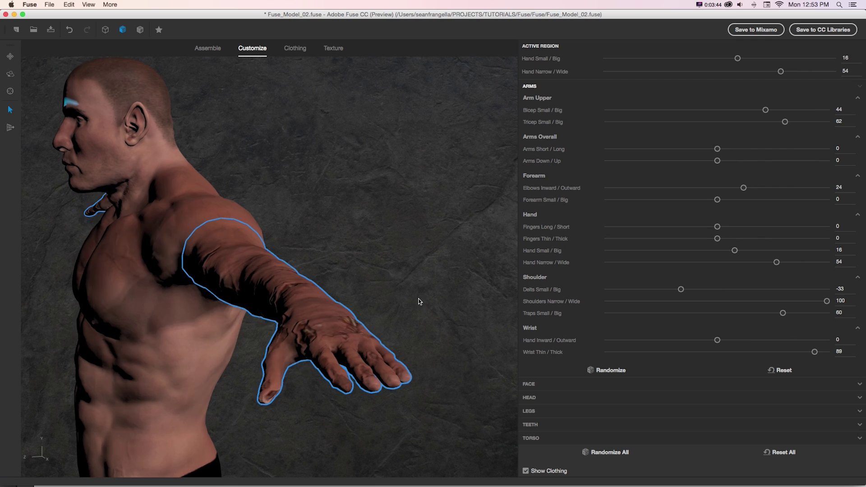
- Adjust the fingers to Fingers Long/Short 24 and Fingers Thin/Thick 27
middle_click_drag(420, 301, 357, 318)
left_click_drag(315, 327, 323, 336)
left_click_drag(736, 58, 755, 65)
- Set the arms' Bicep Small/Big to 31 and Arms Short/Long to 44
middle_click_drag(341, 182, 411, 188)
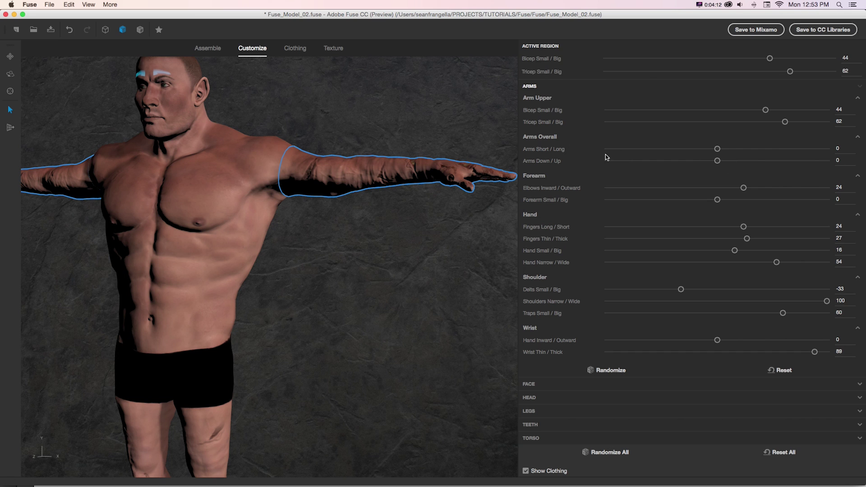
left_click_drag(440, 141, 403, 152)
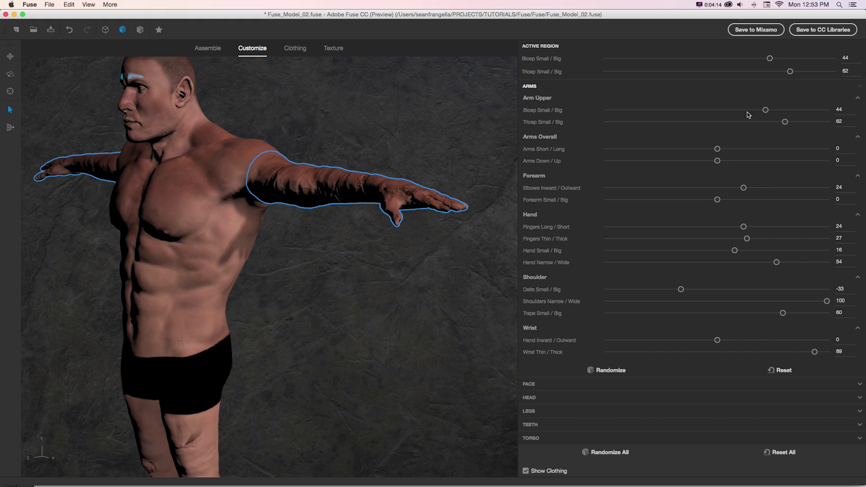
left_click_drag(767, 110, 754, 110)
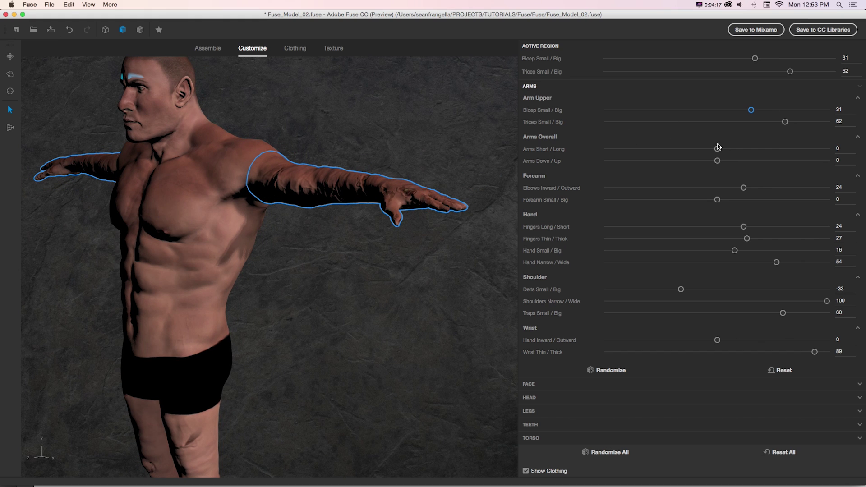
left_click_drag(718, 148, 766, 149)
- Set Elbows Inward/Outward to 36, Fingers Long/Short to -51, Fingers Thin/Thick to 54, Delts Small/Big to -73 and Hand Inward/Outward to 23
left_click_drag(744, 188, 759, 188)
left_click_drag(735, 227, 662, 232)
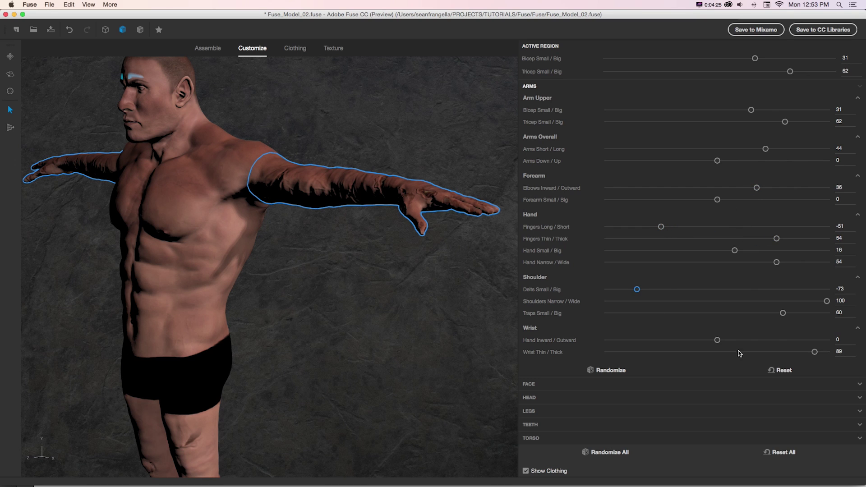
left_click_drag(718, 340, 743, 341)
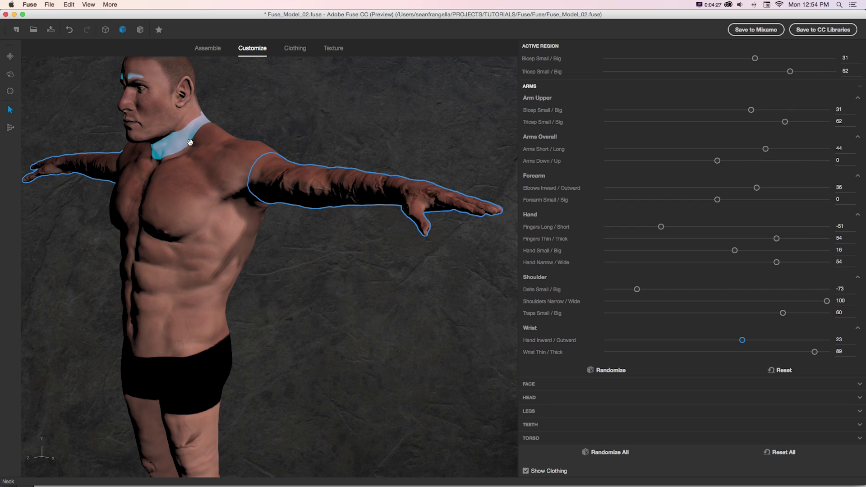
- Select the torso and set Mid Back In/Out to 39 and Shoulder Blades Down/Up to 17
left_click(196, 187)
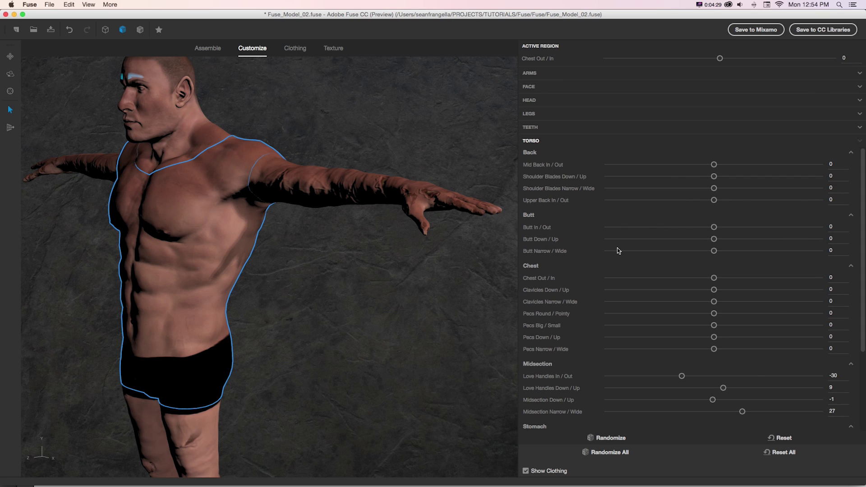
left_click_drag(714, 165, 755, 165)
left_click(216, 280)
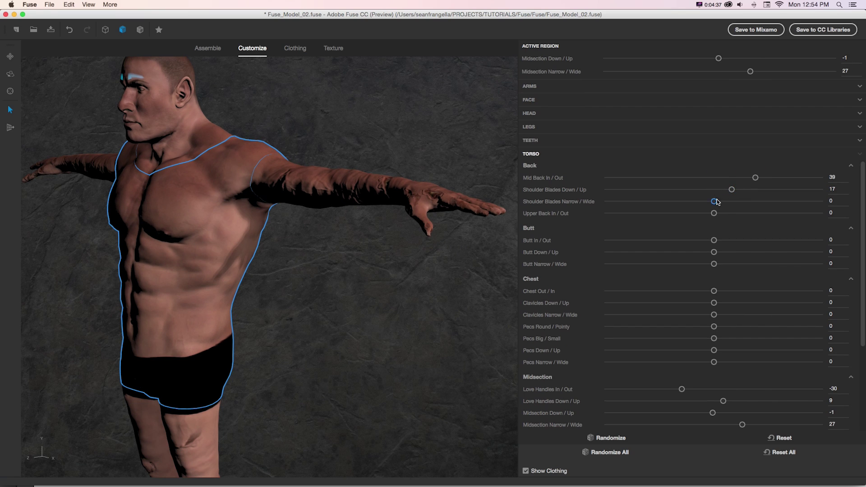
scroll(709, 234, "down", 3)
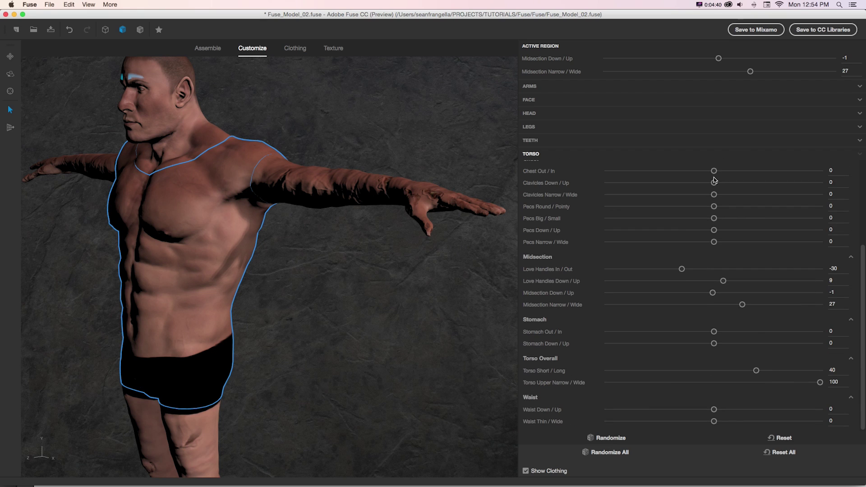
- Set the torso's Chest Out/In to 49 and Clavicles Down/Up to -57
left_click_drag(714, 171, 657, 182)
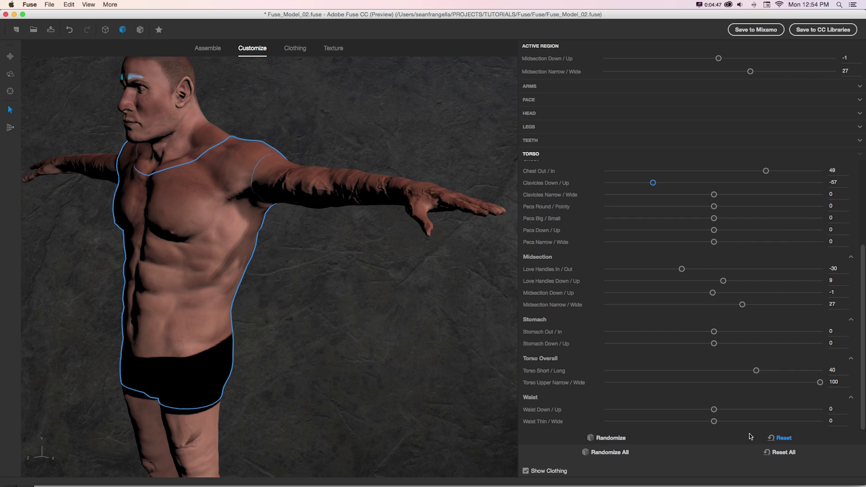
left_click_drag(413, 367, 362, 359)
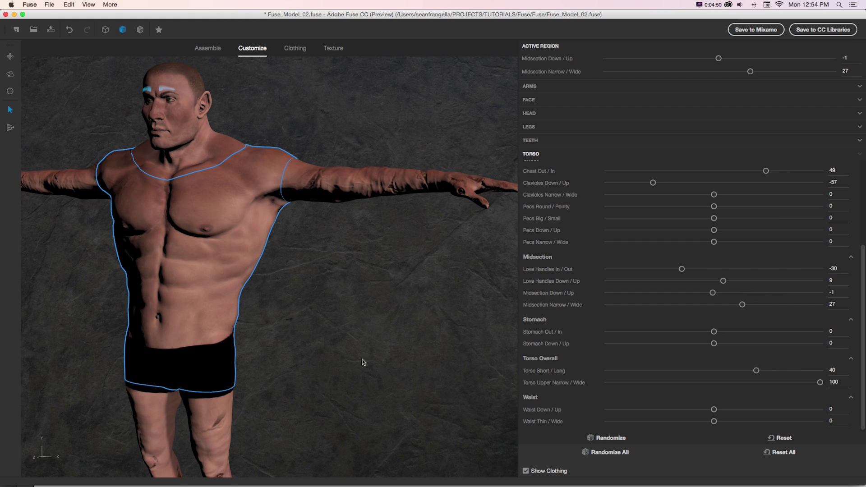
- Try randomizing the torso proportions several times and undo the randomization
left_click(610, 439)
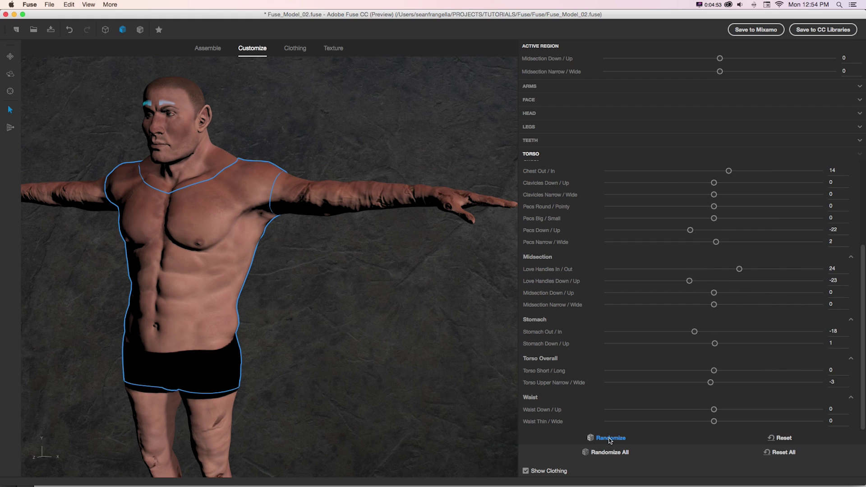
left_click(610, 439)
left_click(610, 439)
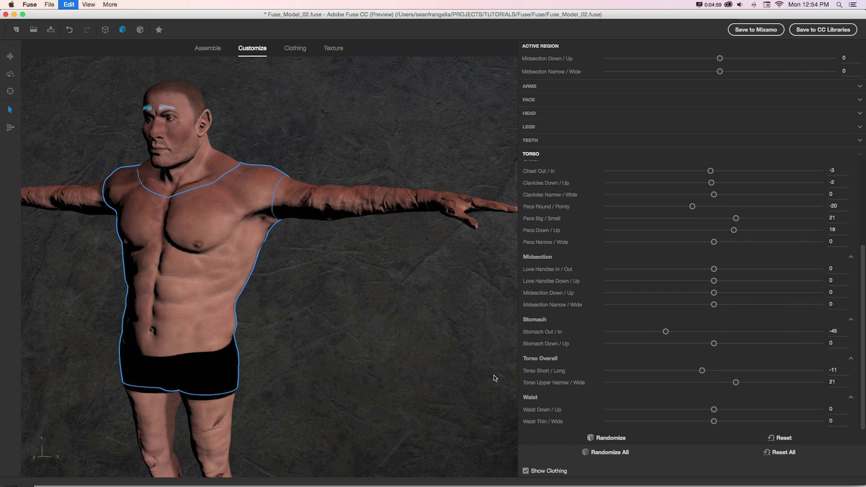
key("super+z")
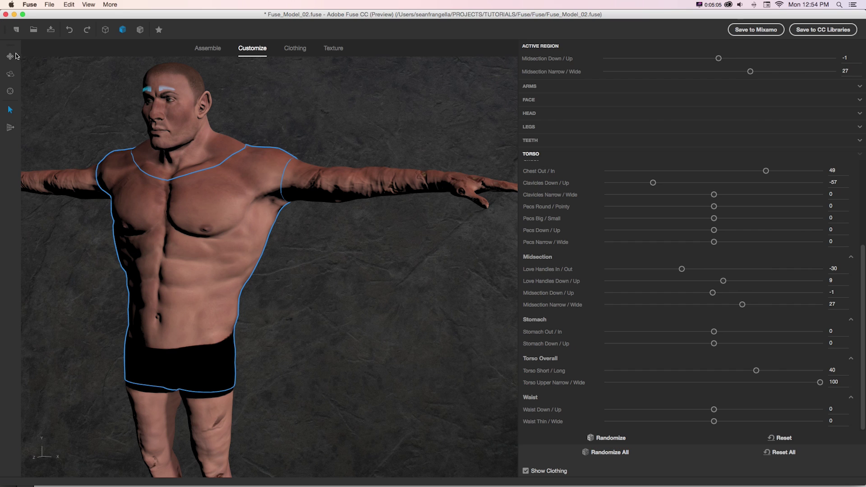
- Try randomizing the proportions of all body regions and undo those changes
middle_click_drag(290, 247, 318, 221)
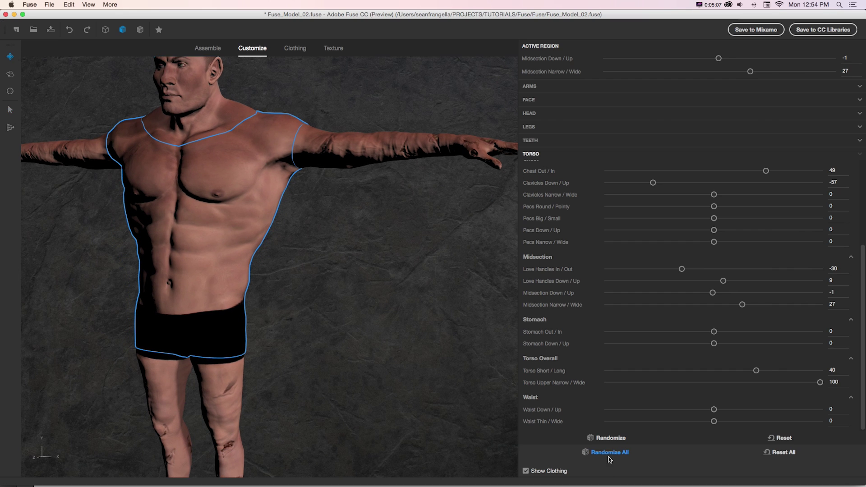
scroll(393, 410, "down", 5)
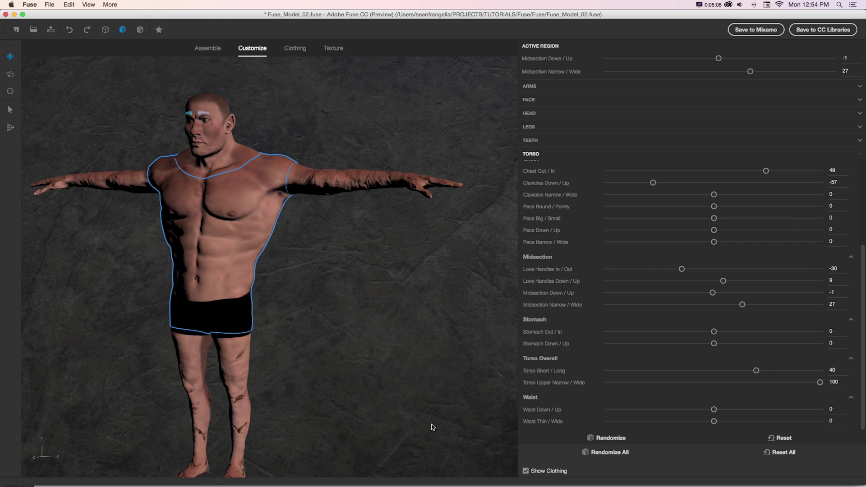
left_click(608, 453)
left_click(608, 453)
left_click(608, 452)
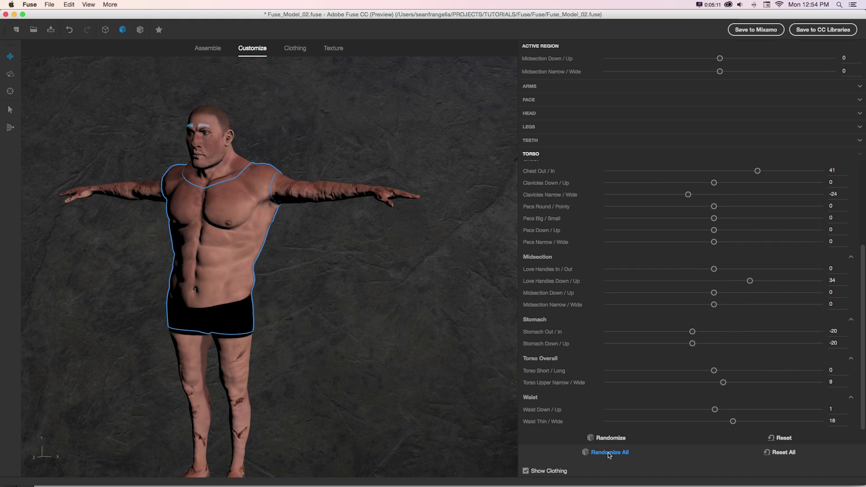
key("super+z")
key("super+z")
key("super+z")
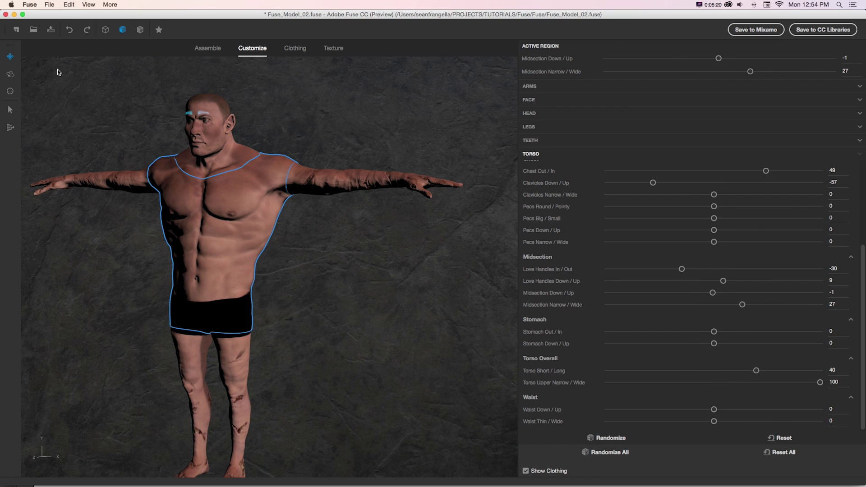
- Set Brows Inner Down/Up to -91, Brows Inner Narrow/Wide to 48, Brows Mid Forward/Back to -33, Cheek Mid Backward/Forward to 46 and Cheek Mid Recess/Bulge to -26
scroll(198, 174, "up", 6)
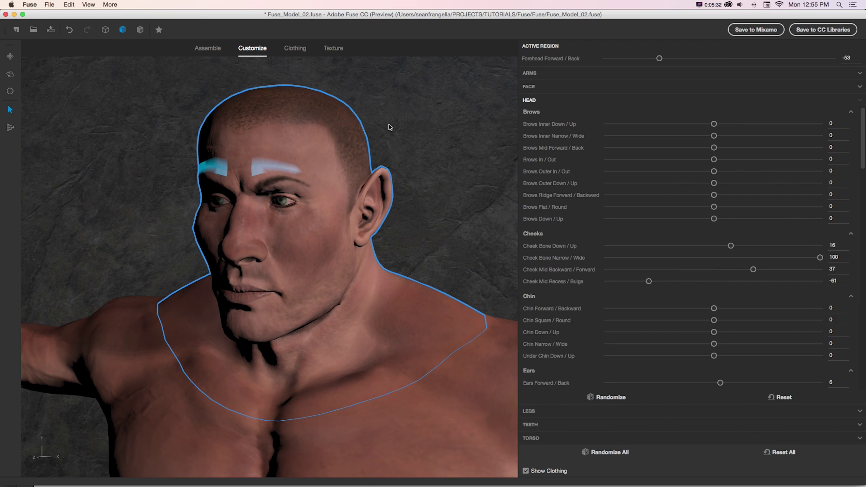
left_click_drag(425, 193, 448, 194)
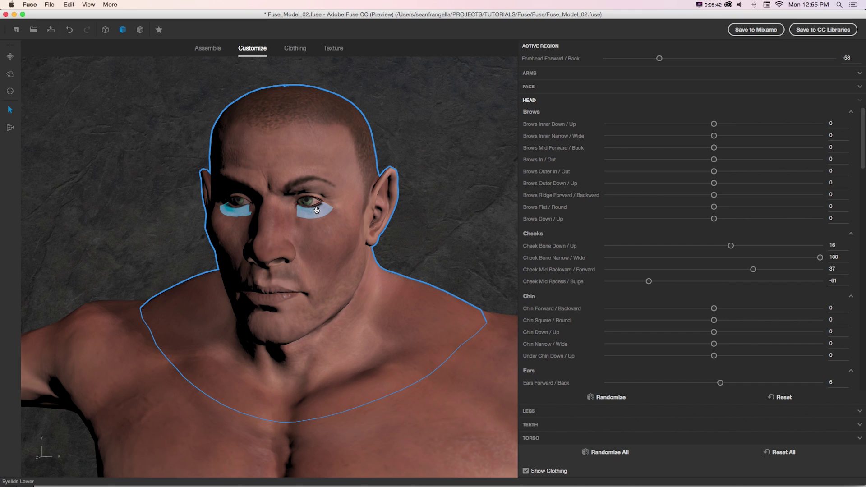
scroll(316, 212, "up", 3)
left_click(345, 190)
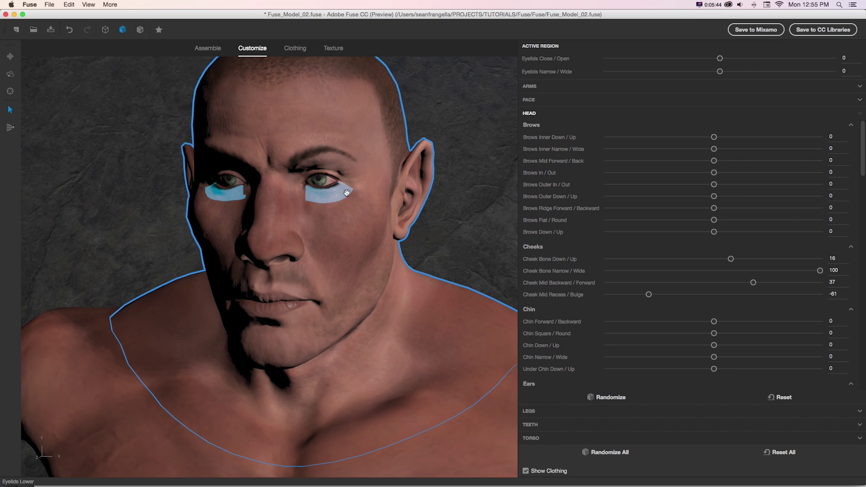
left_click_drag(714, 137, 765, 149)
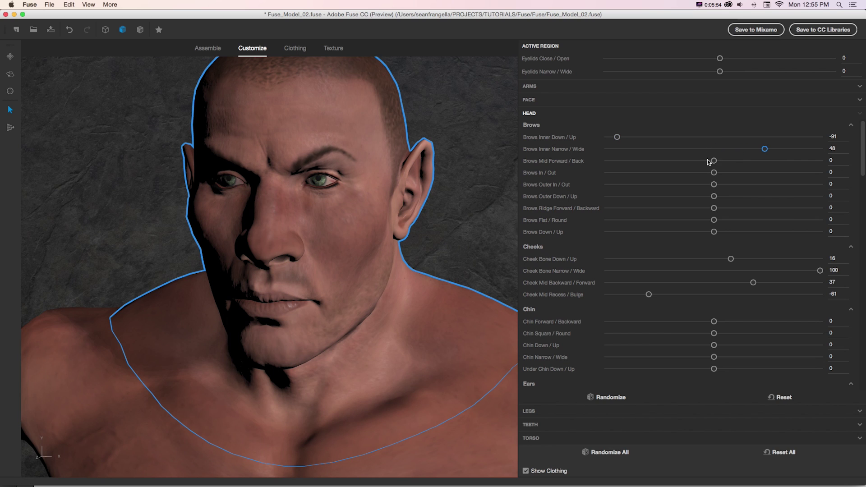
left_click_drag(714, 161, 679, 161)
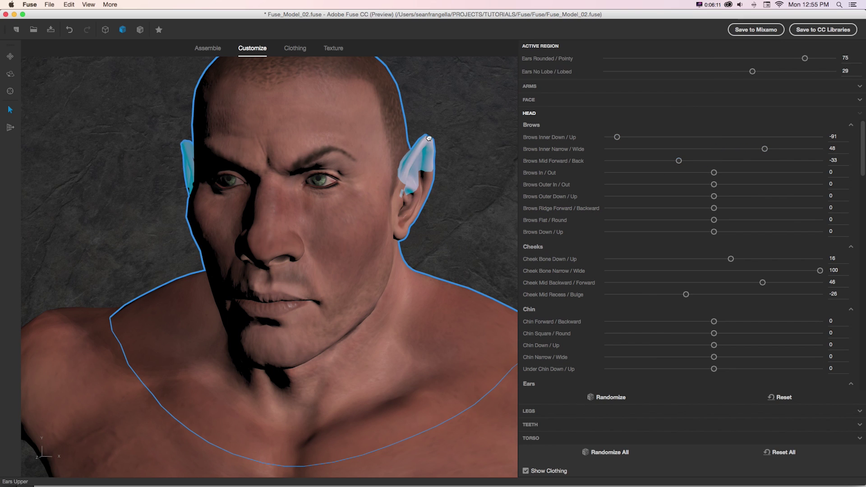
- Reshape the upper part of the ears to Ears Rounded/Pointy 78
left_click_drag(429, 138, 430, 136)
left_click_drag(465, 201, 432, 208)
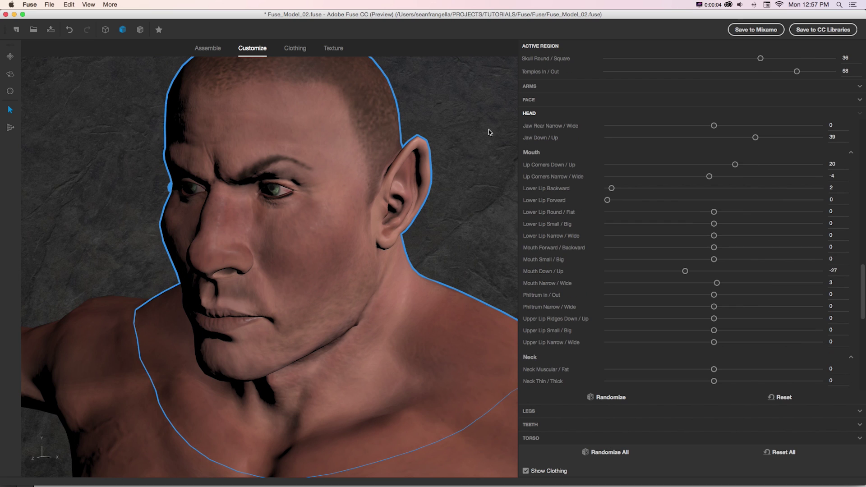
- Set the facial expression to Angry 38, Awkward 36, Confused 38, Happy 11 and Worried 10
scroll(632, 177, "up", 6)
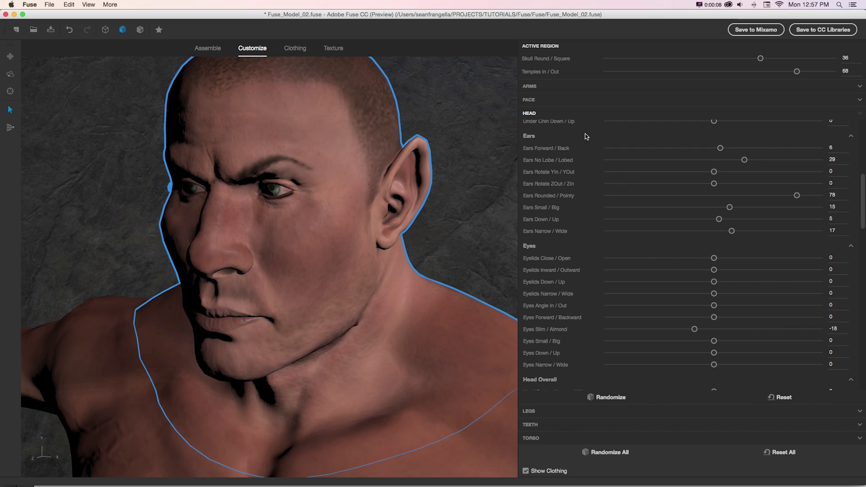
left_click(532, 100)
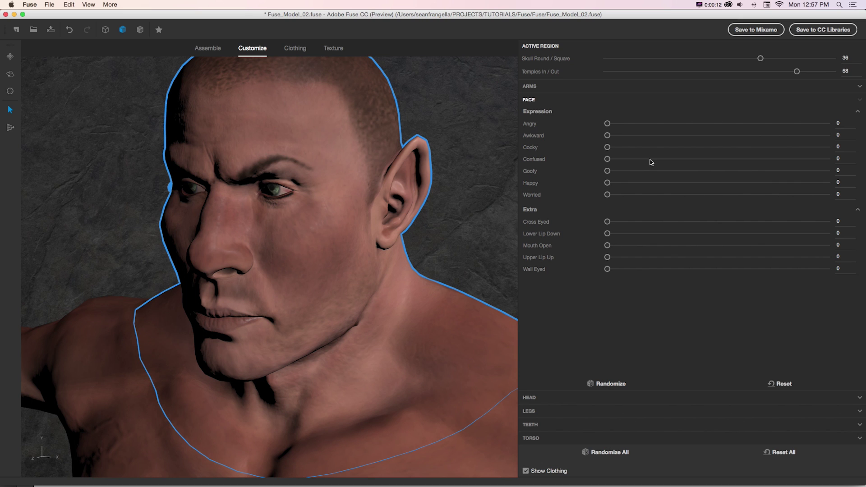
scroll(460, 180, "down", 2)
left_click_drag(455, 184, 482, 186)
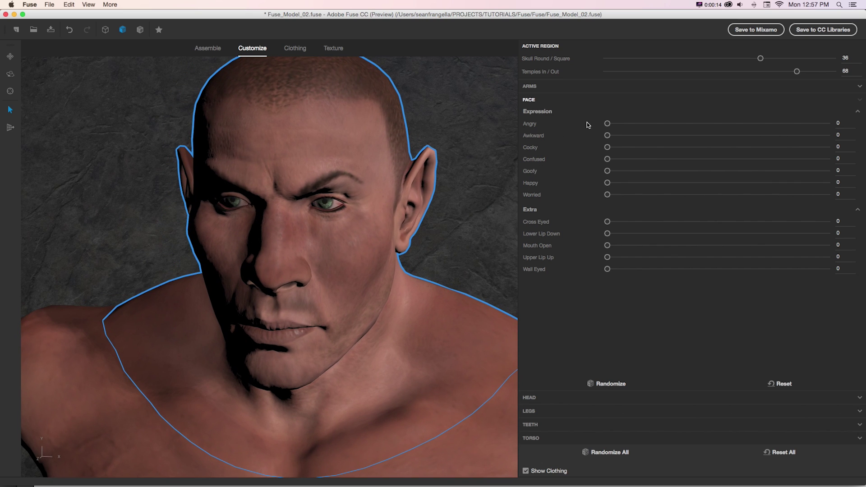
left_click_drag(608, 124, 694, 127)
left_click_drag(607, 136, 686, 135)
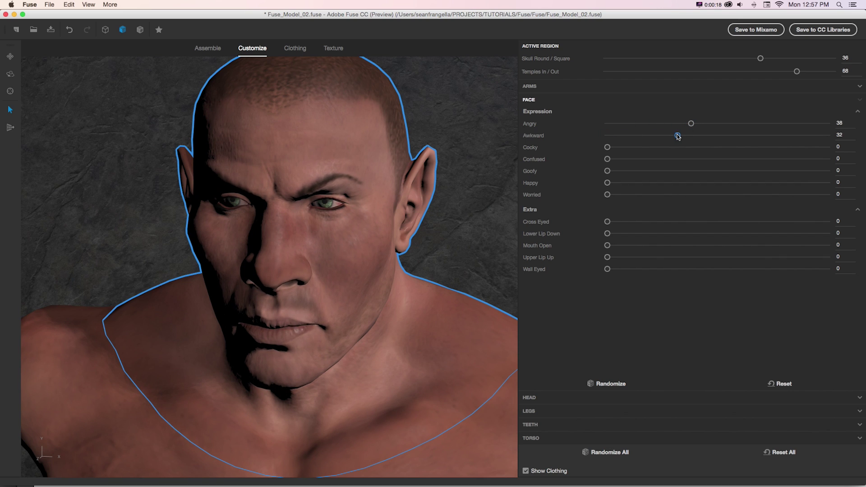
left_click_drag(608, 159, 690, 159)
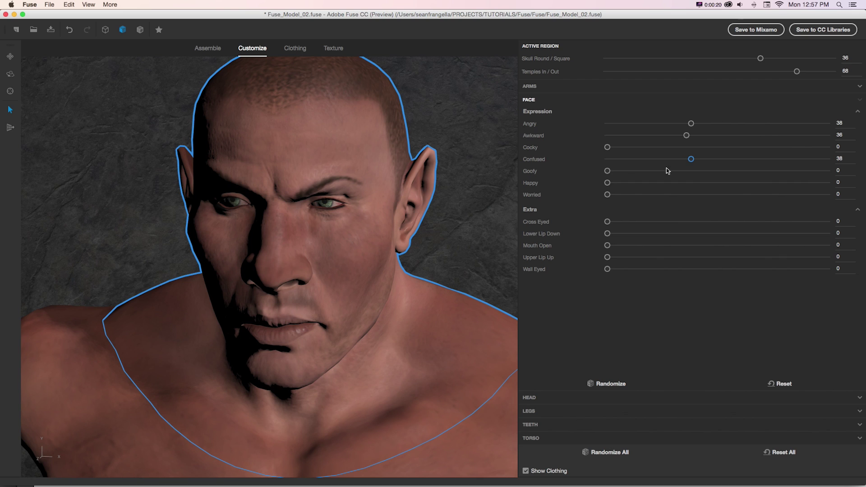
left_click_drag(607, 183, 630, 194)
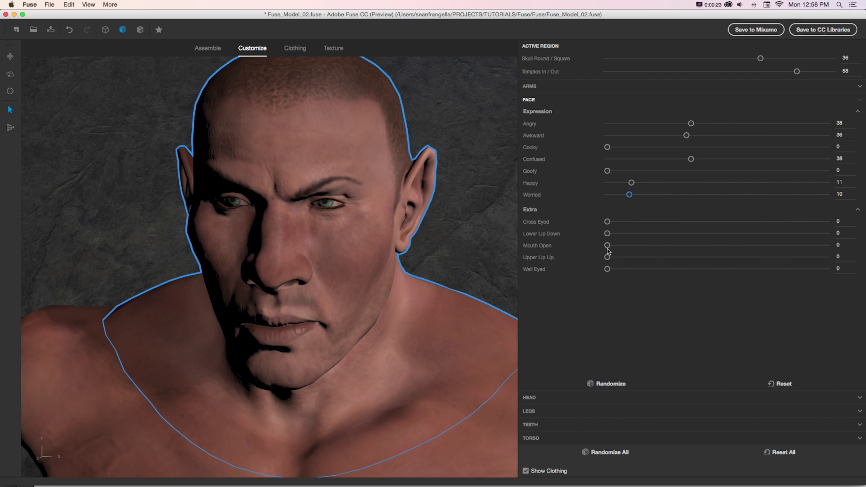
- Set the extra face values Mouth Open to 25 and Wall Eyed to 33
left_click_drag(608, 245, 662, 246)
left_click_drag(607, 268, 679, 270)
mouse_move(460, 227)
left_mouse_down()
mouse_move(475, 213)
mouse_move(464, 227)
mouse_move(471, 224)
left_mouse_up()
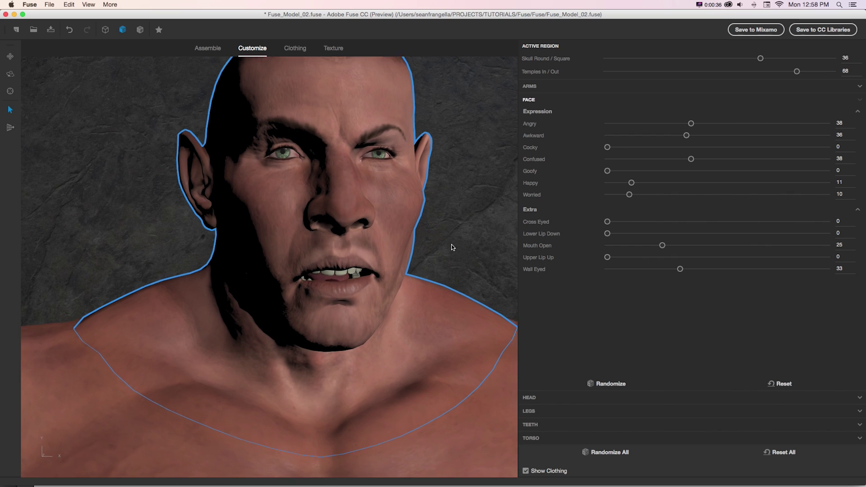
- Set the teeth to Big 11, Crooked 4, Front Gap 5, Up 18, and Lower Canines Long, Backward and Down 1
left_click(531, 425)
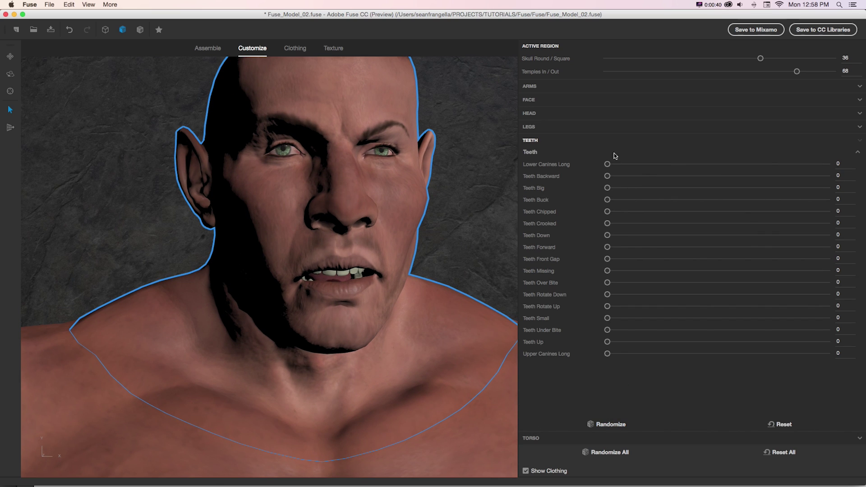
left_click_drag(627, 170, 633, 190)
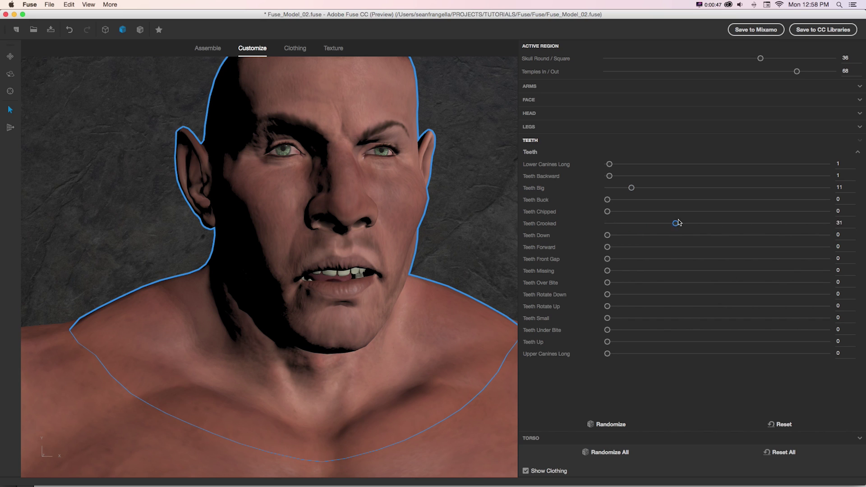
left_click_drag(678, 222, 608, 262)
left_click_drag(607, 342, 648, 343)
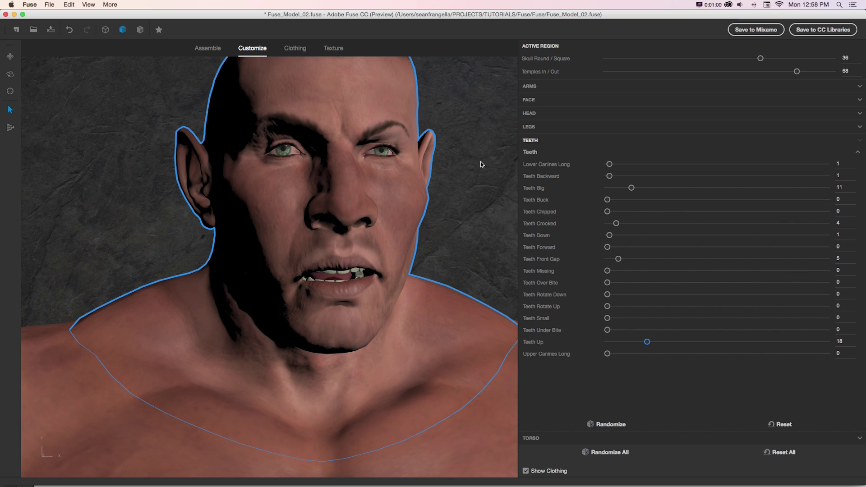
- Reshape the front skull to Skull Round/Square 25 and Temples In/Out 100, and set Ears Forward/Back to -36
left_click_drag(761, 58, 712, 59)
scroll(419, 151, "down", 5)
left_click_drag(430, 186, 366, 176)
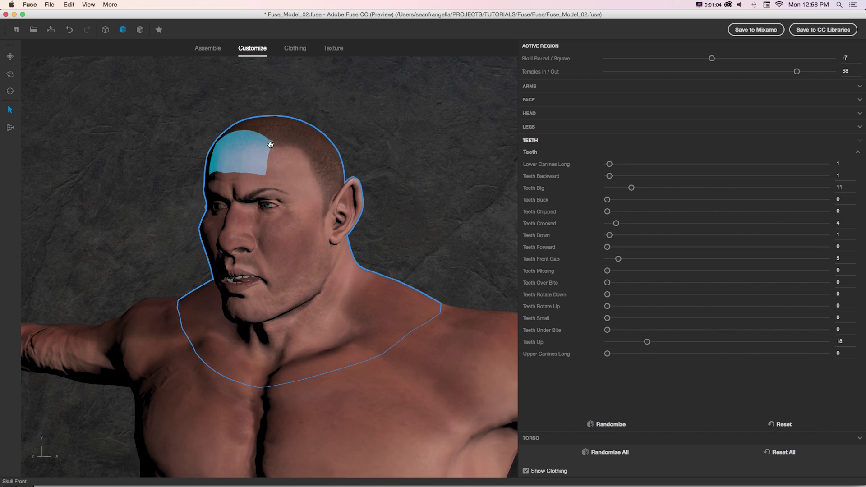
mouse_move(284, 143)
left_mouse_down()
mouse_move(274, 140)
mouse_move(295, 137)
left_mouse_up()
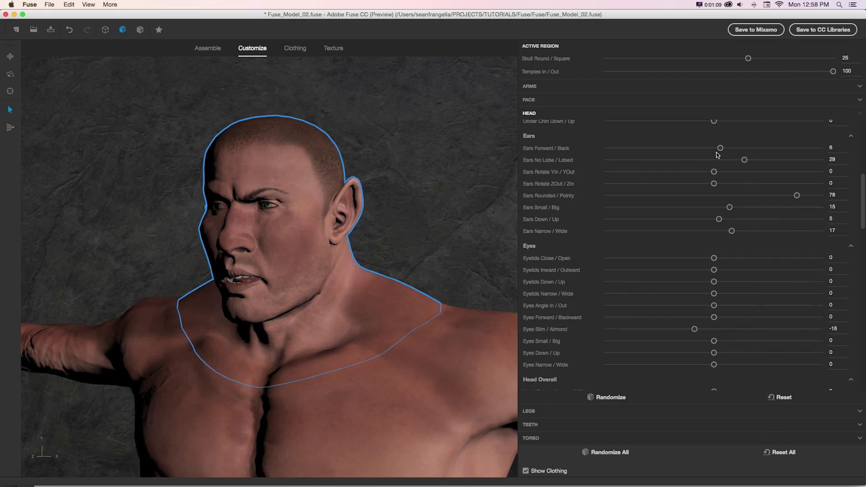
left_click_drag(719, 149, 678, 150)
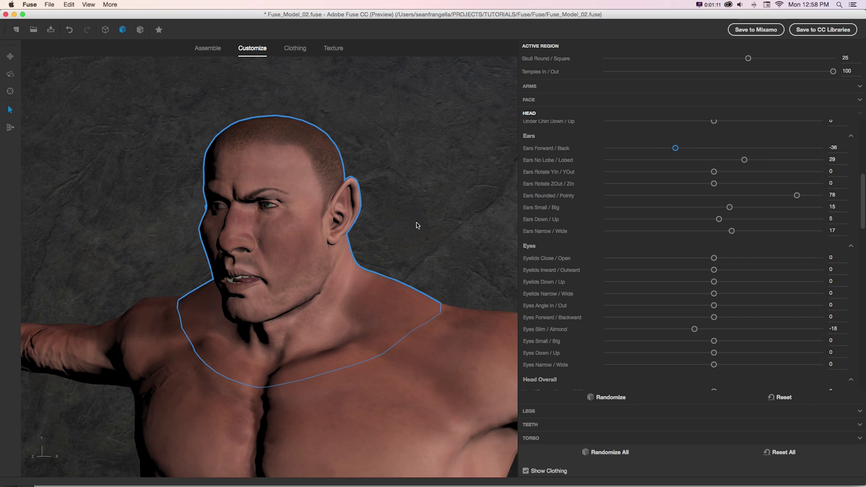
- Activate the Geo tool on the torso with the mesh wireframe displayed, and undo the last edit
scroll(417, 225, "down", 5)
left_click(11, 51)
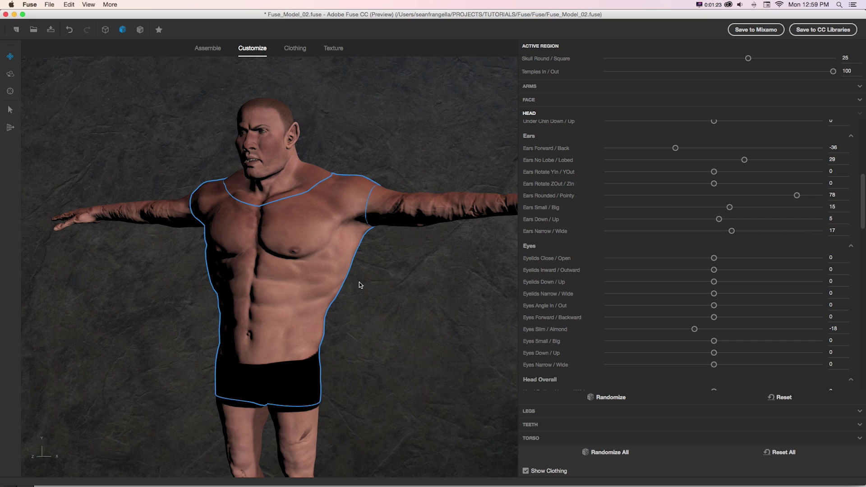
scroll(399, 296, "up", 5)
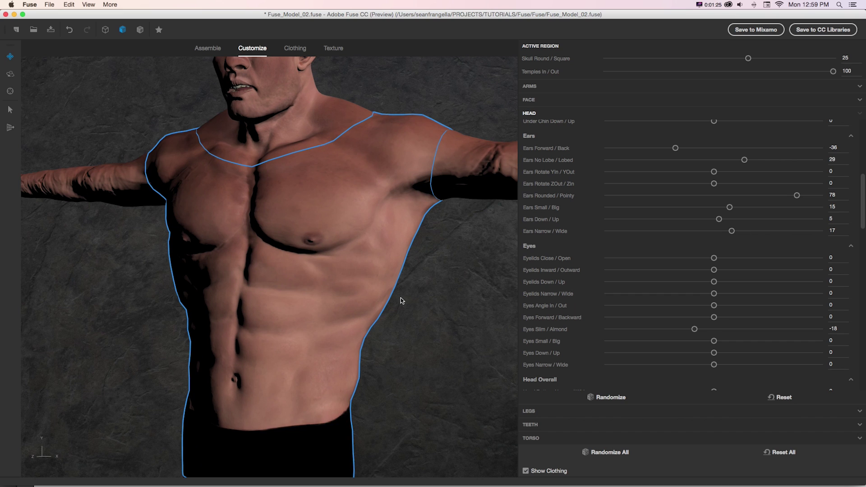
left_click_drag(128, 97, 65, 76)
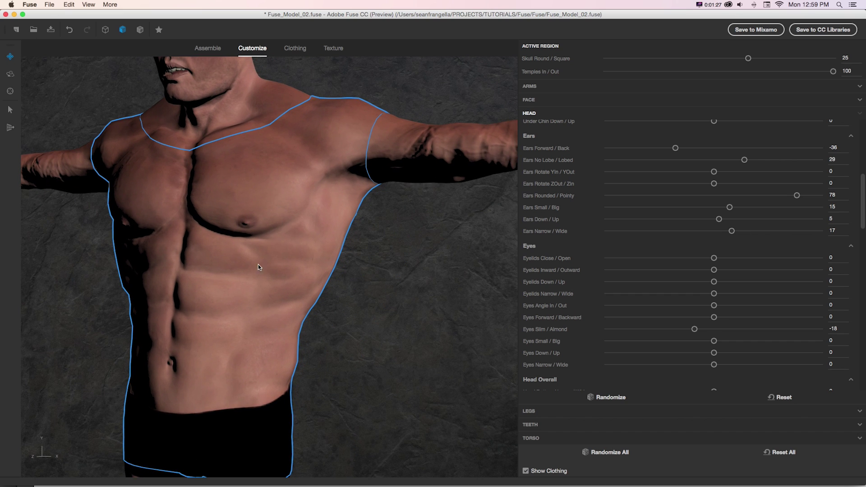
left_click_drag(336, 315, 348, 307)
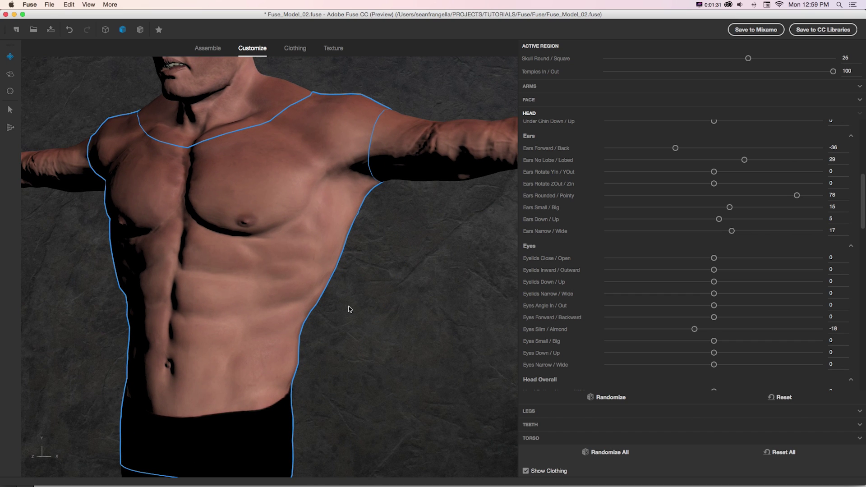
left_click(9, 130)
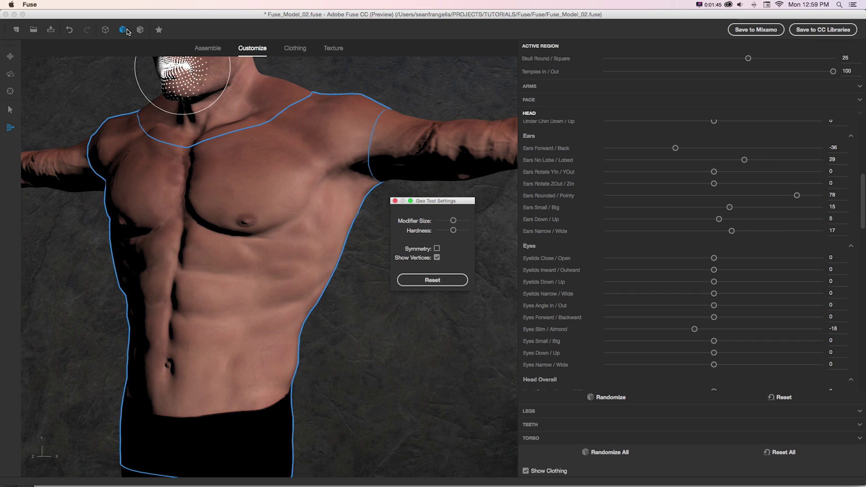
left_click(140, 30)
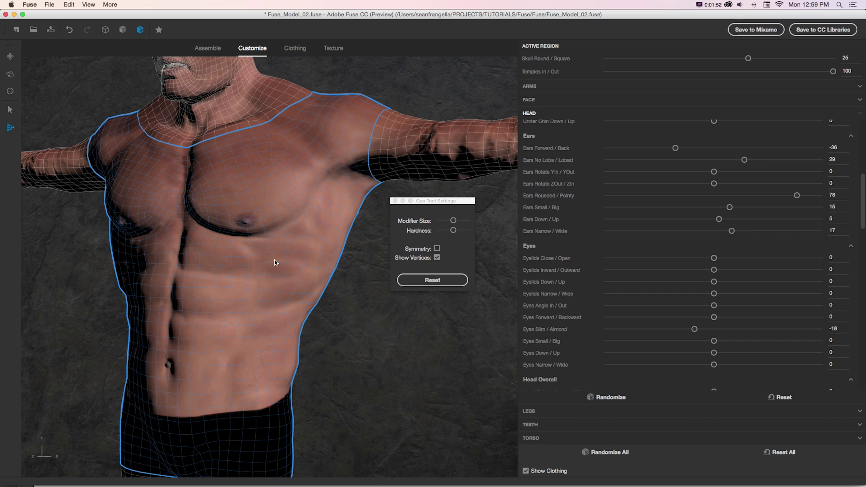
key("super+z")
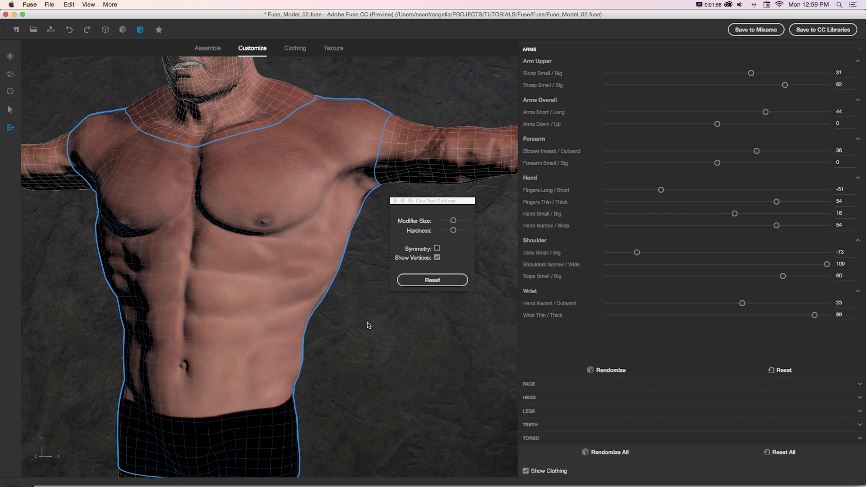
- Try to pull the side of the ribcage outward with the Geo tool, and undo the deformation
scroll(272, 267, "up", 3)
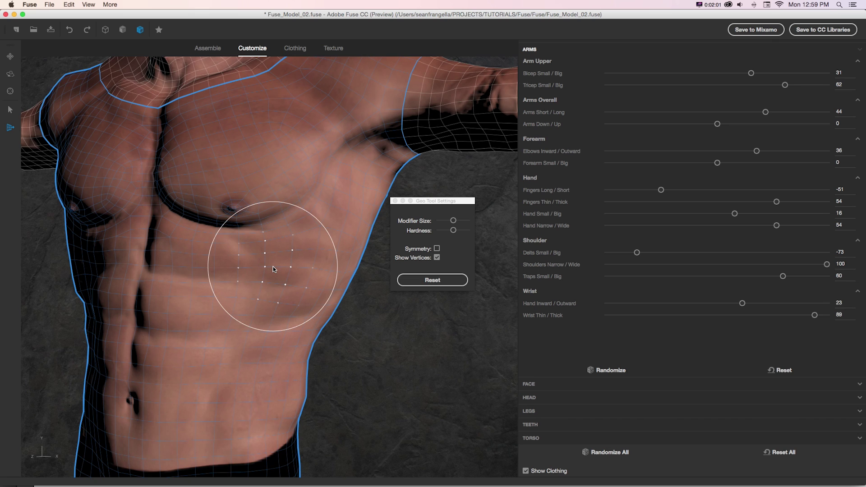
scroll(272, 269, "up", 2)
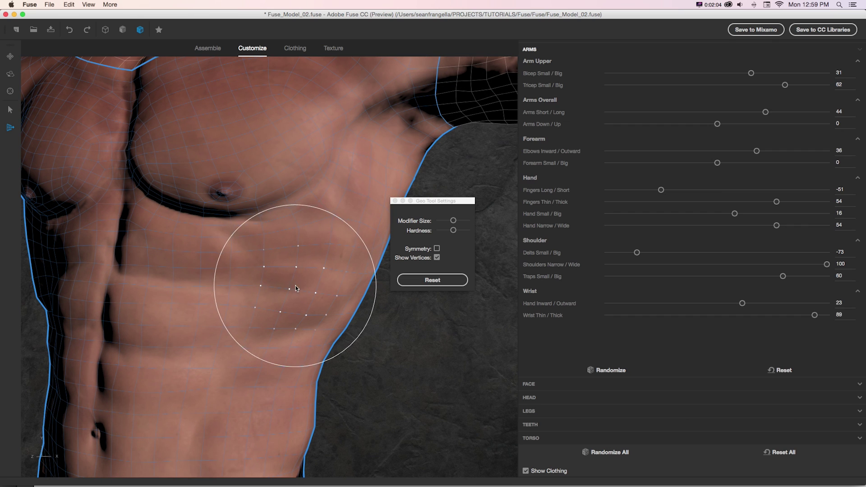
left_click_drag(372, 354, 438, 376)
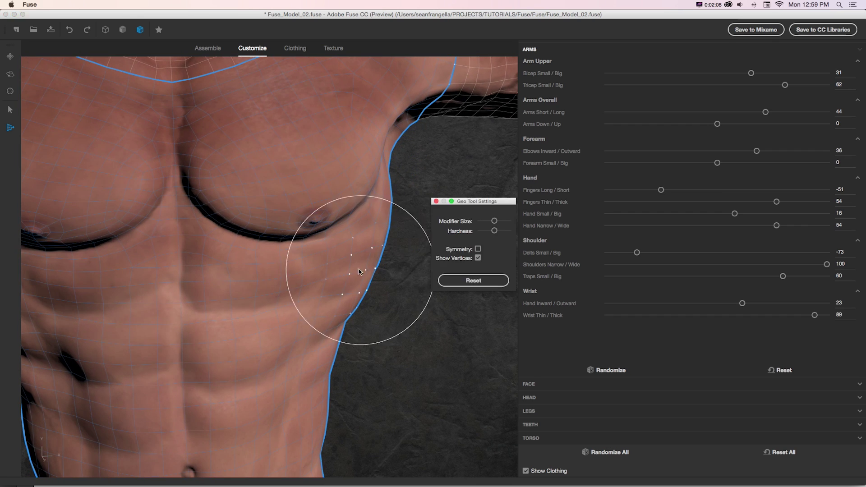
left_click_drag(342, 259, 376, 285)
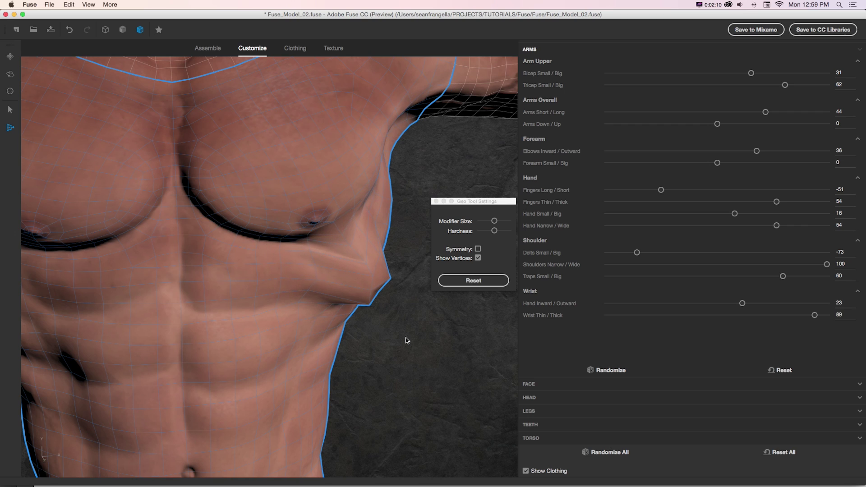
left_click_drag(398, 334, 375, 313)
key("super+z")
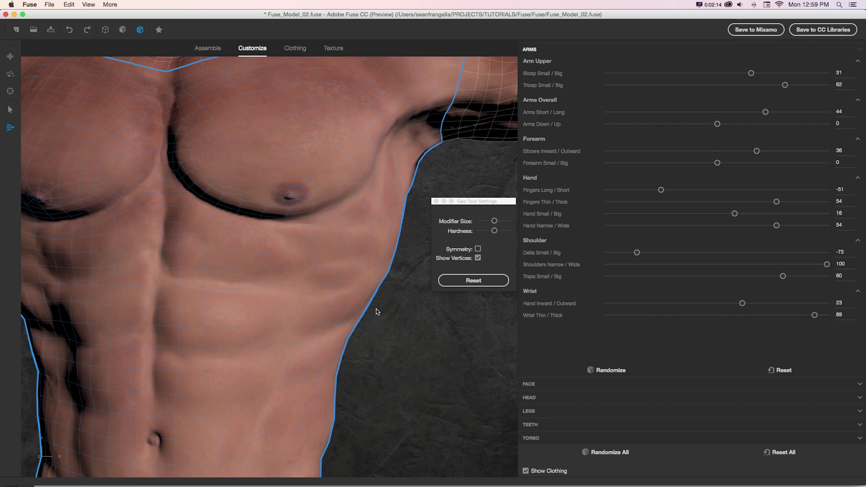
- Try pulling the chest vertices, first at the current Modifier Size and again at the maximum, undoing each pull
scroll(338, 290, "down", 3)
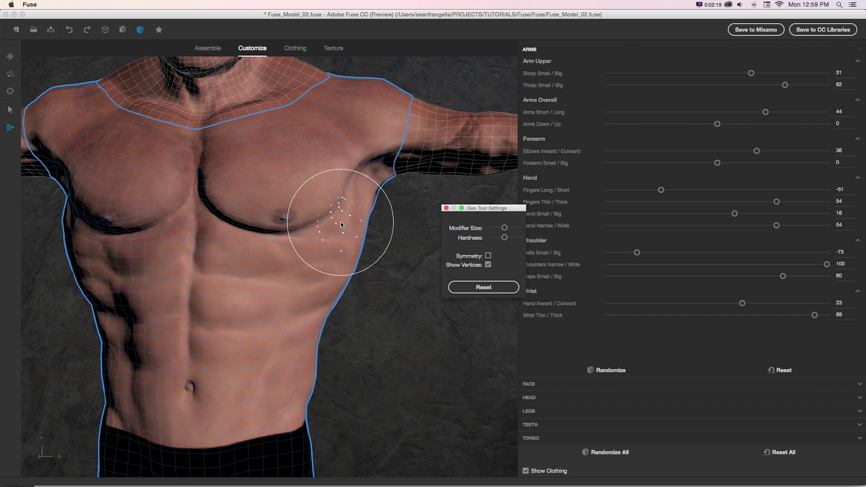
left_click_drag(298, 150, 310, 154)
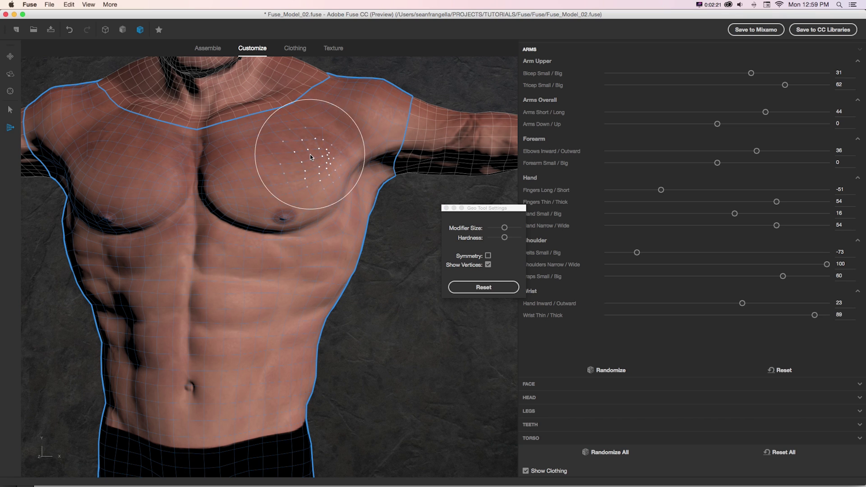
key("super+z")
left_click_drag(485, 208, 496, 228)
left_click_drag(285, 218, 348, 214)
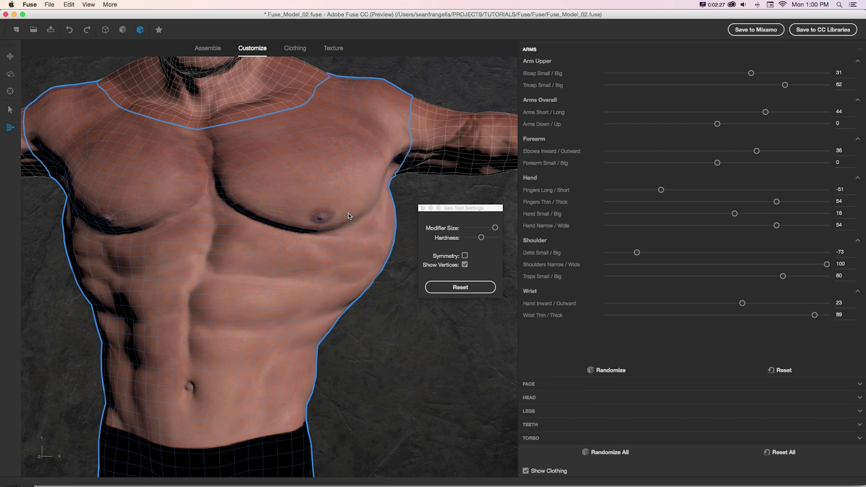
key("super+z")
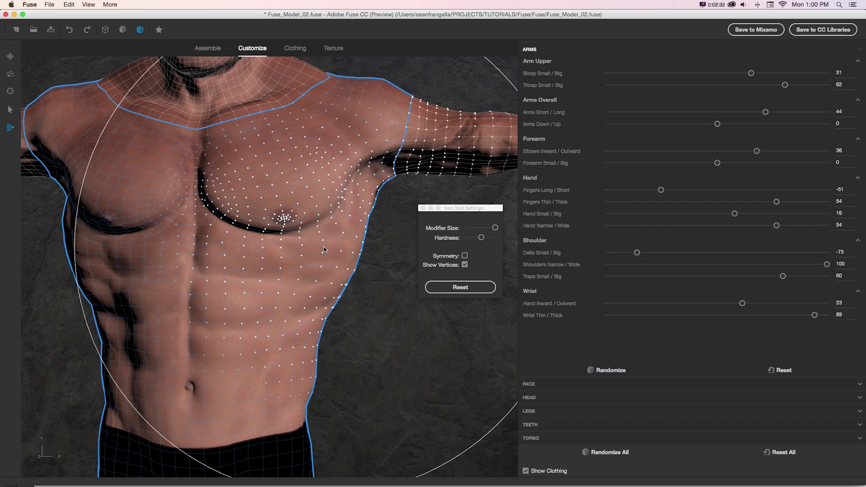
- Enable Symmetry, set Modifier Size slightly above the middle and Hardness slightly below it, and pull both sides of the ribcage slightly outward
mouse_move(495, 228)
left_mouse_down()
mouse_move(467, 238)
mouse_move(481, 228)
mouse_move(498, 237)
left_mouse_up()
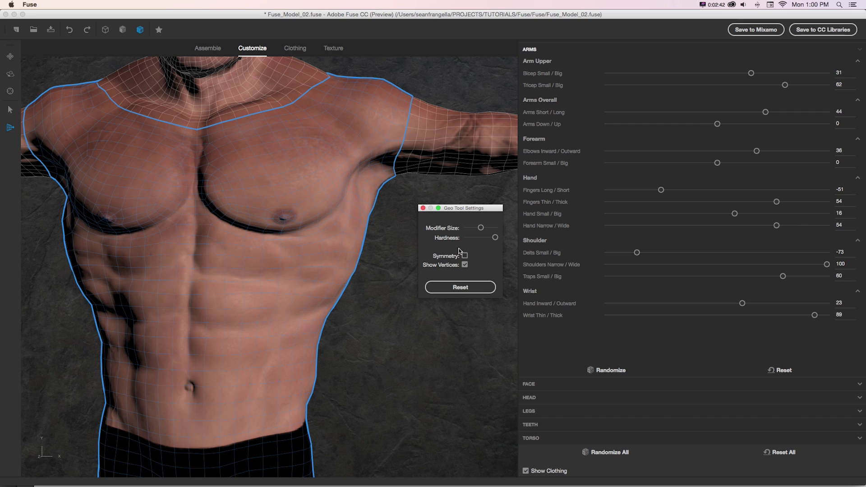
left_click(280, 282)
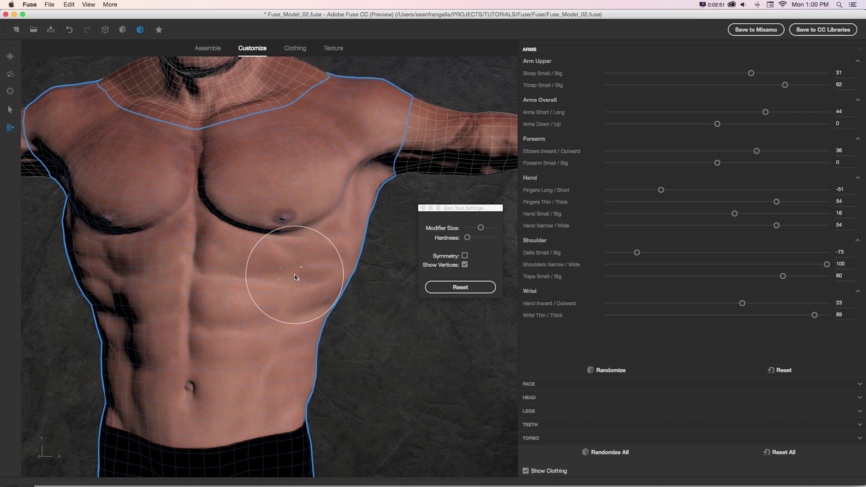
left_click(471, 256)
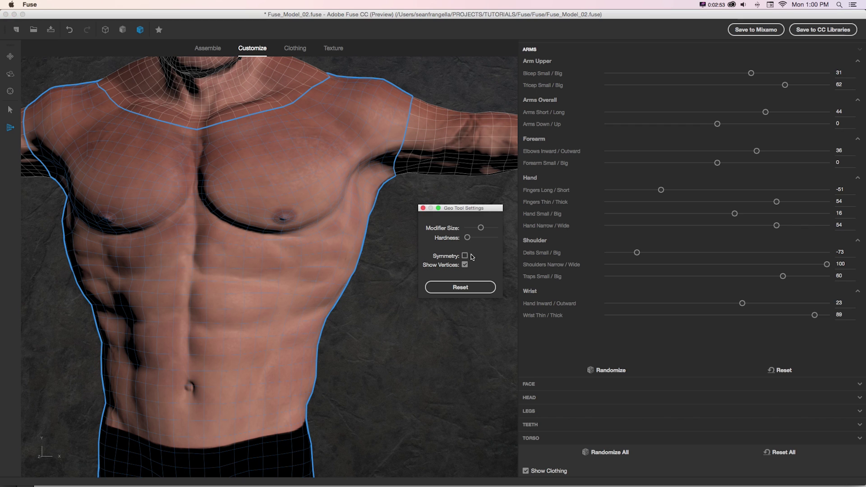
left_click(466, 256)
left_click_drag(481, 228, 475, 238)
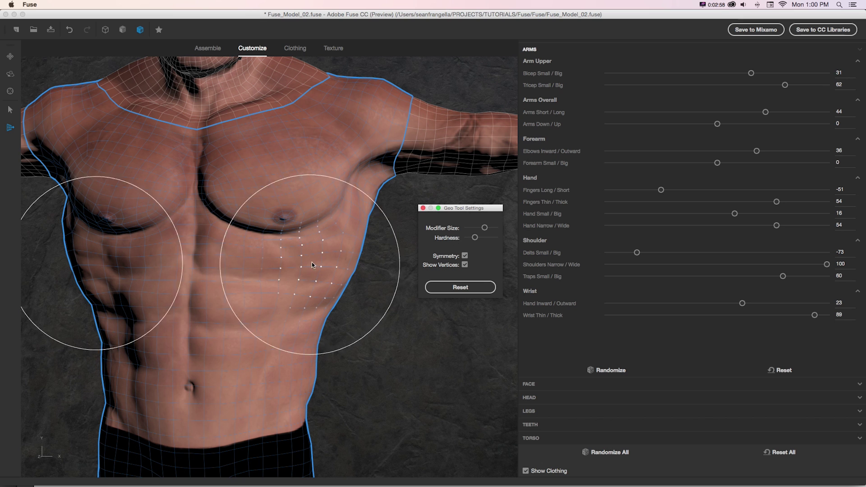
left_click_drag(331, 247, 342, 250)
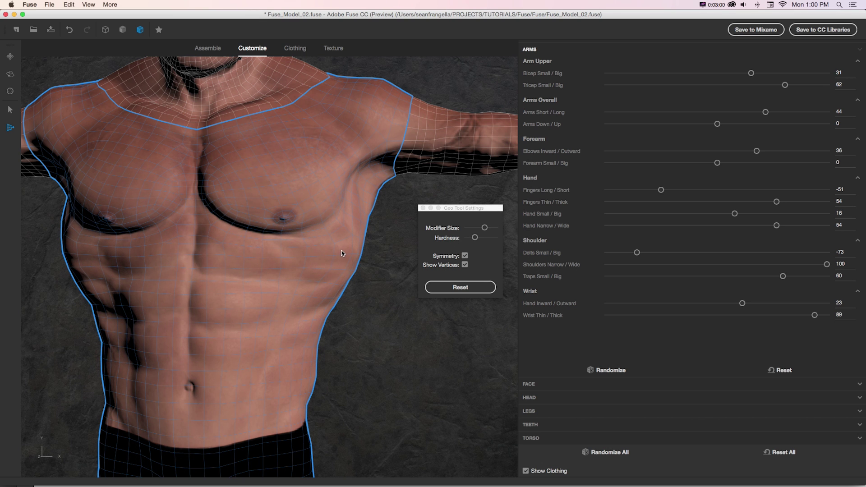
- Switch to the selection tool and enlarge the upper arms to Bicep Small/Big 100 and Tricep Small/Big 100
scroll(340, 251, "down", 5)
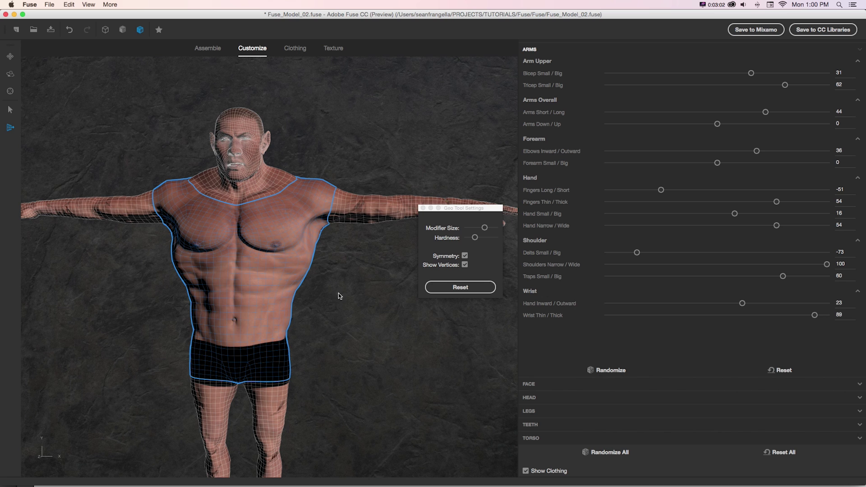
left_click_drag(359, 297, 328, 299)
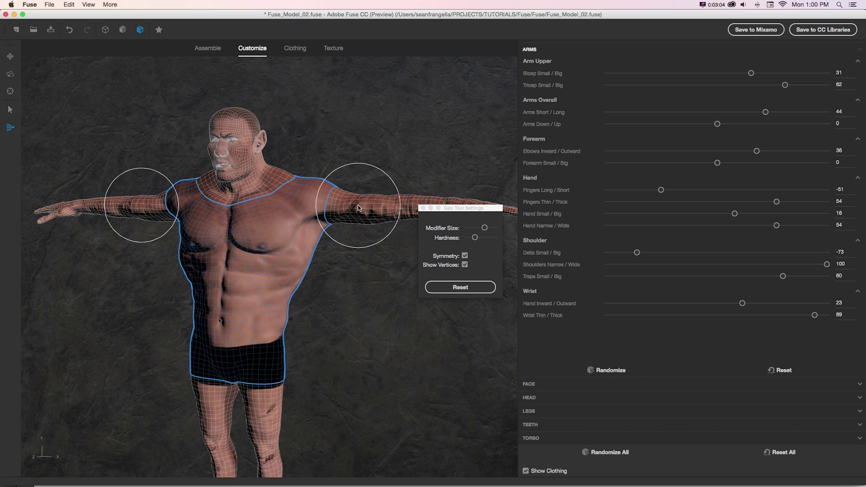
left_click(9, 111)
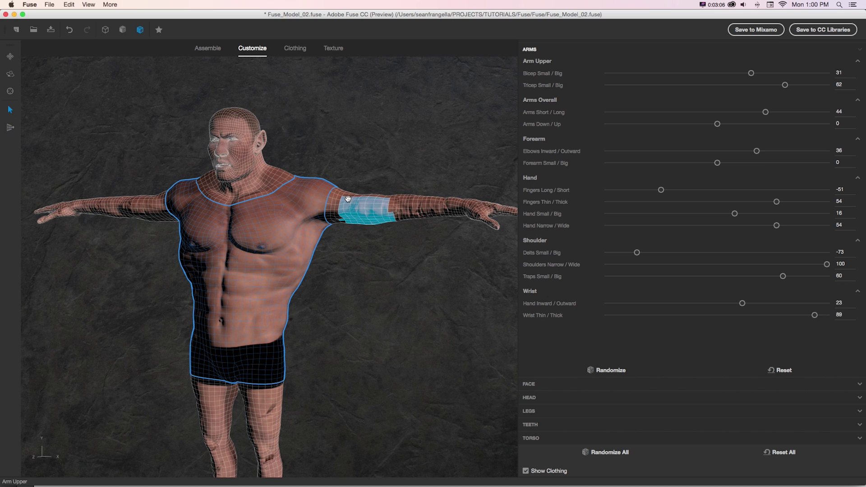
left_click_drag(348, 199, 381, 266)
scroll(397, 209, "up", 5)
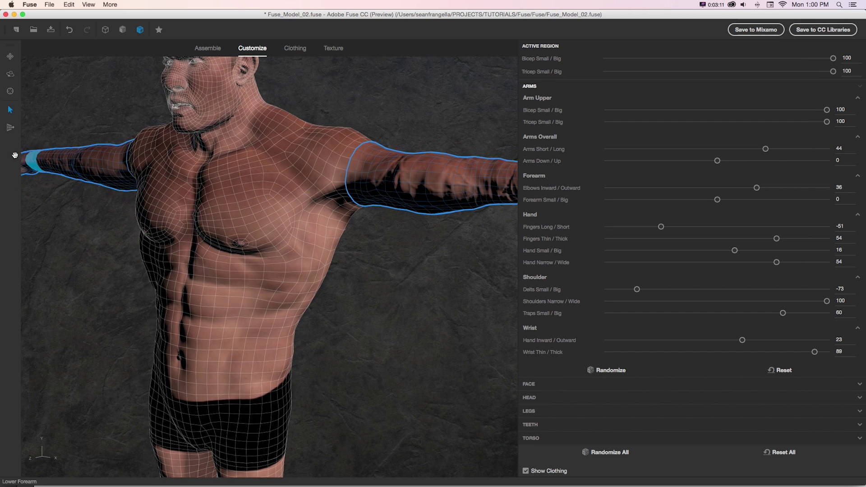
- Activate the Geo tool, turn Symmetry off, and close the Geo tool settings
left_click(10, 128)
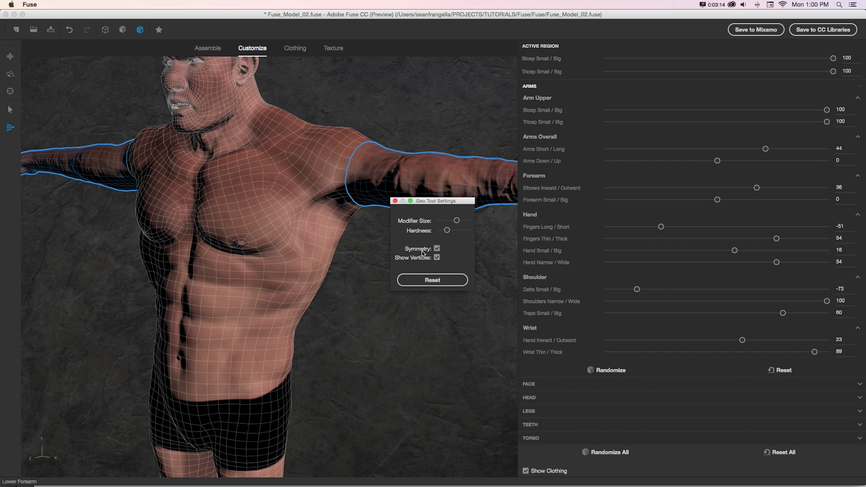
left_click(436, 249)
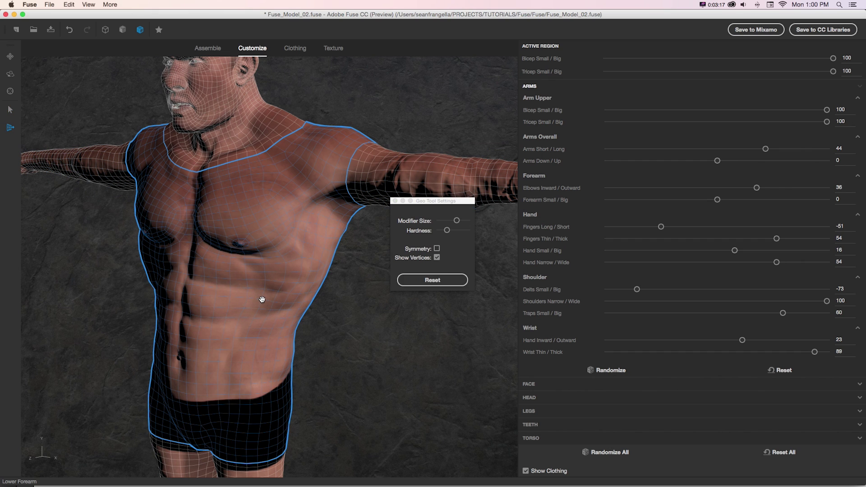
scroll(346, 317, "down", 4)
left_click_drag(348, 208, 387, 203)
left_click(396, 201)
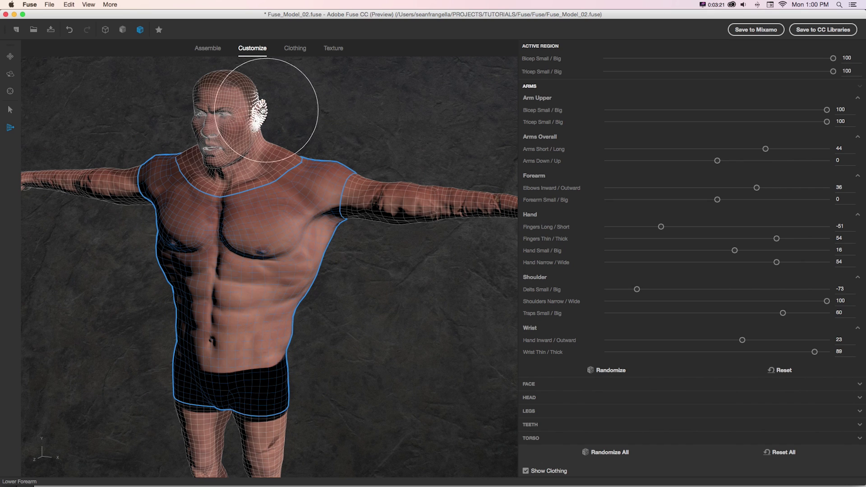
- Show the character shaded without wireframe, try the Fire Fighter Jacket, and replace it with the Tactical Response top
left_click_drag(411, 101, 404, 121)
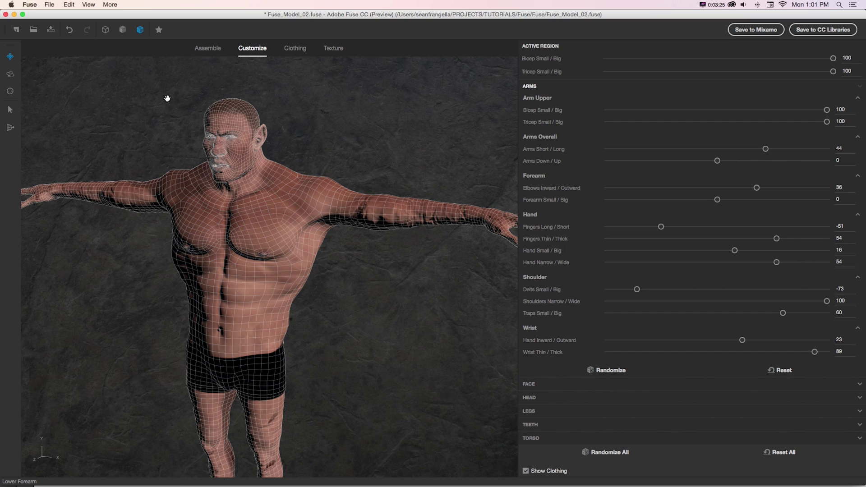
left_click(123, 30)
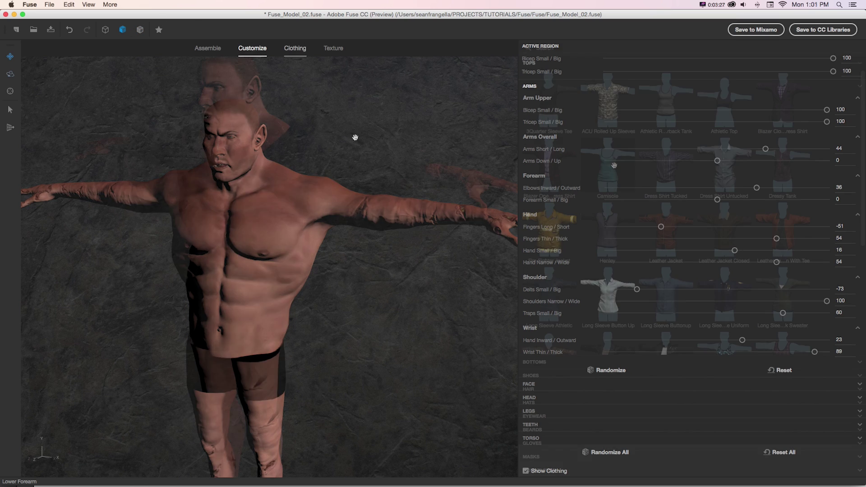
left_click(550, 239)
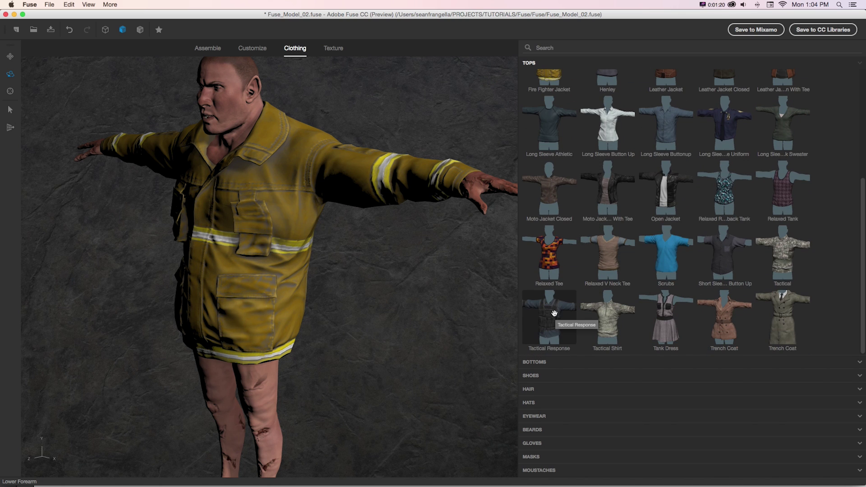
left_click(555, 313)
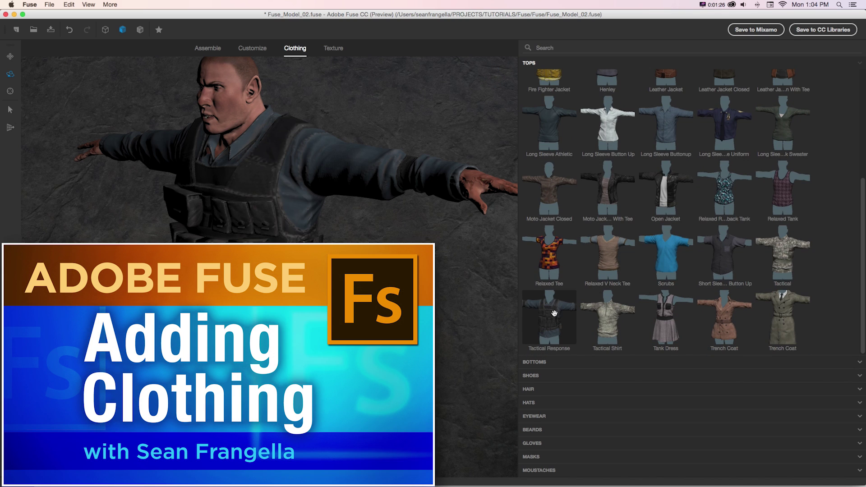
- Examine how the clothing mesh fits over the body around the shoulder, arm and hand in wireframe display
mouse_move(410, 242)
left_mouse_down()
mouse_move(284, 231)
mouse_move(421, 254)
left_mouse_up()
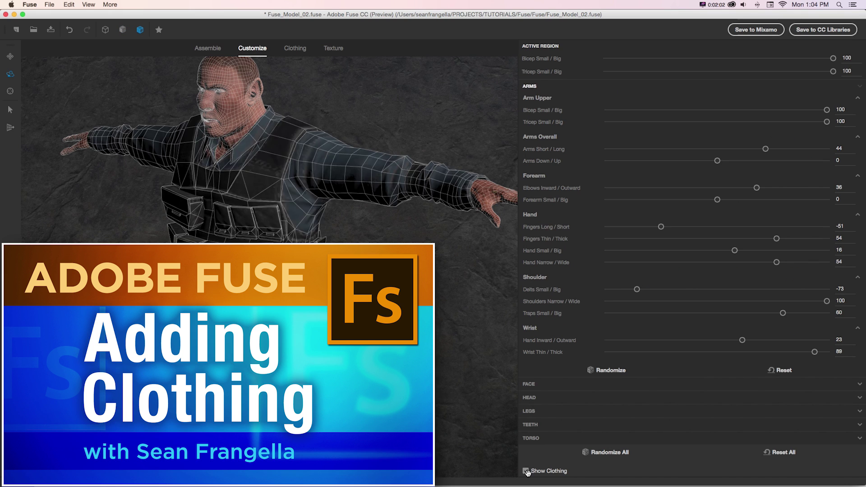
left_click_drag(376, 171, 343, 199)
scroll(343, 198, "up", 5)
middle_click_drag(343, 198, 318, 219)
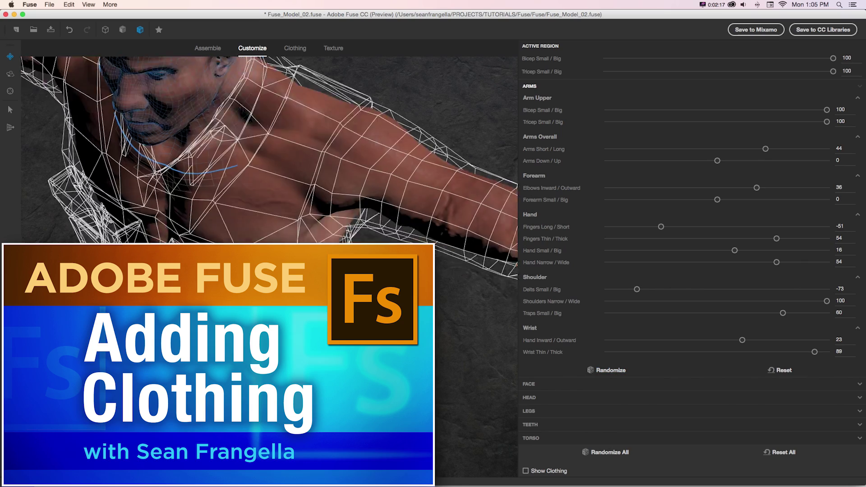
left_click_drag(270, 149, 302, 168)
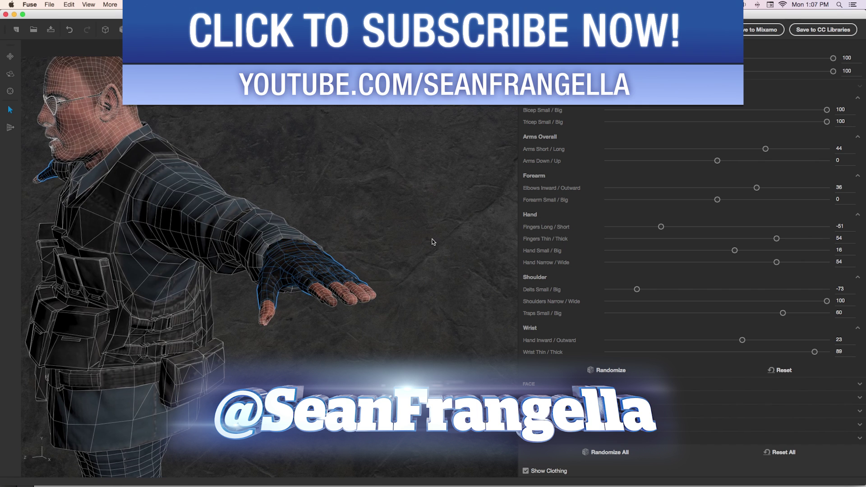
left_click_drag(368, 151, 397, 145)
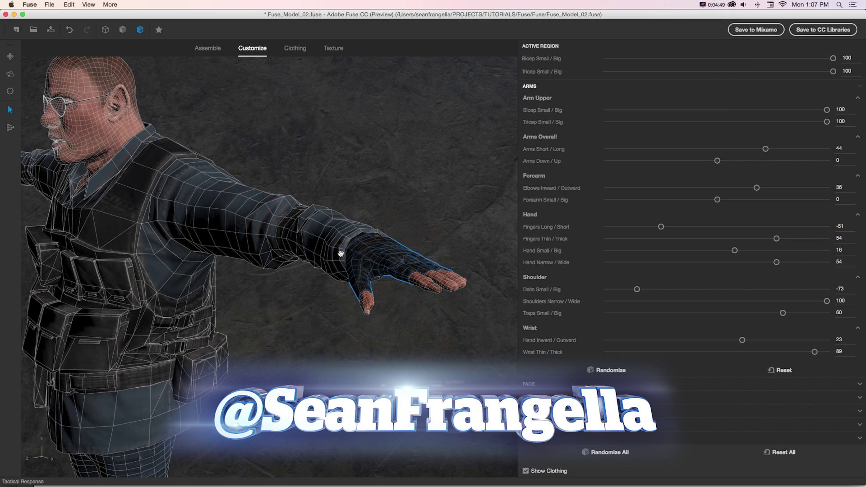